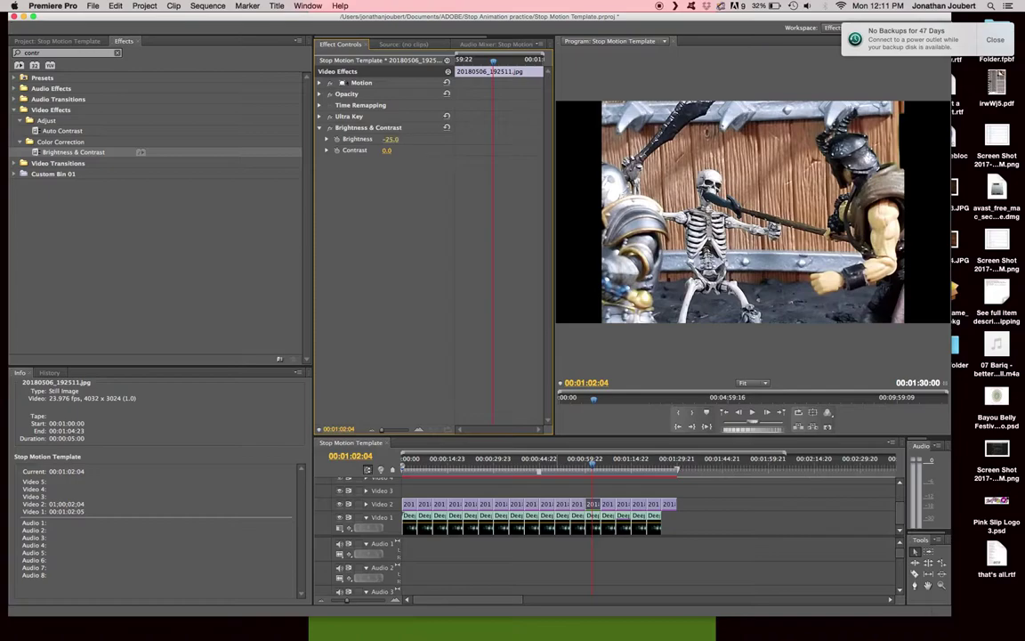
Set the contrast of the 20180506_192511.jpg clip to 7.5.
{"action": "left_click", "coordinate": [390, 150]}
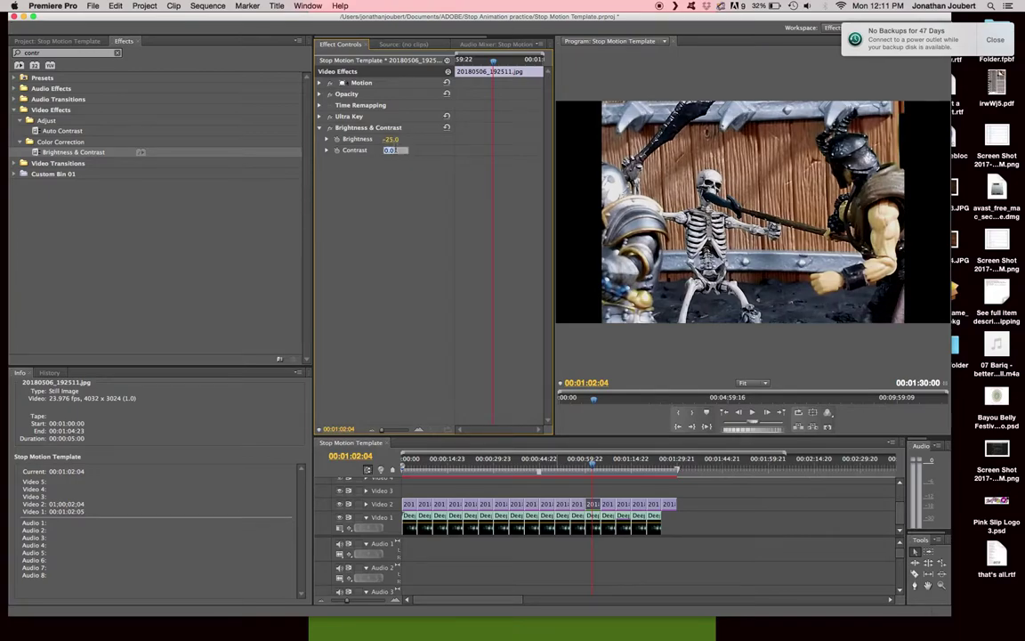
{"action": "type", "text": "5"}
{"action": "key", "text": "Return"}
Add the Brightness & Contrast effect to the following clip on Video 2, 20180506_192721.jpg.
{"action": "left_click", "coordinate": [608, 470]}
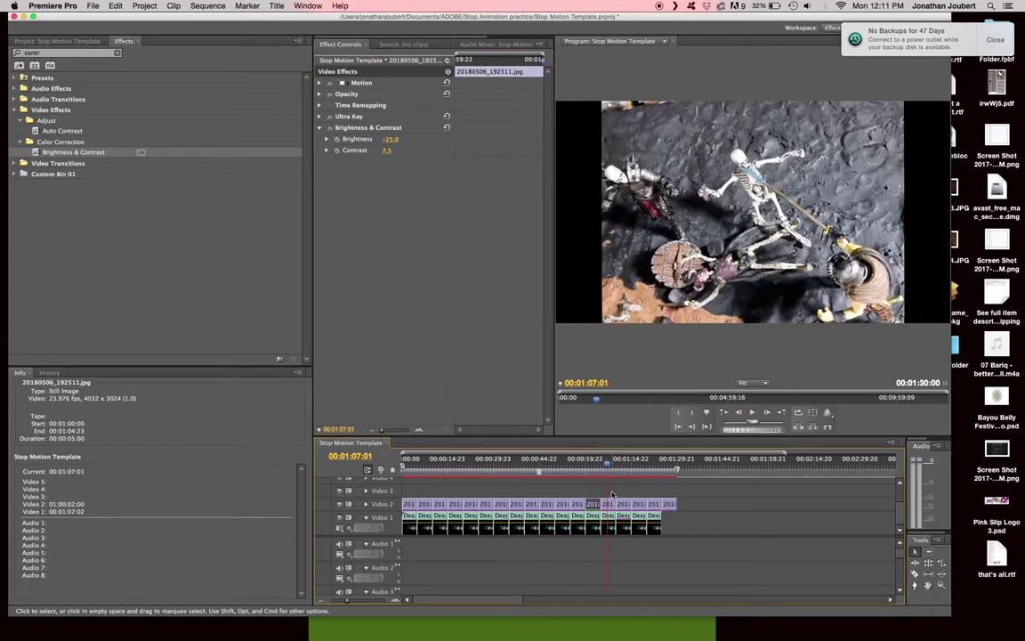
{"action": "left_click", "coordinate": [609, 504]}
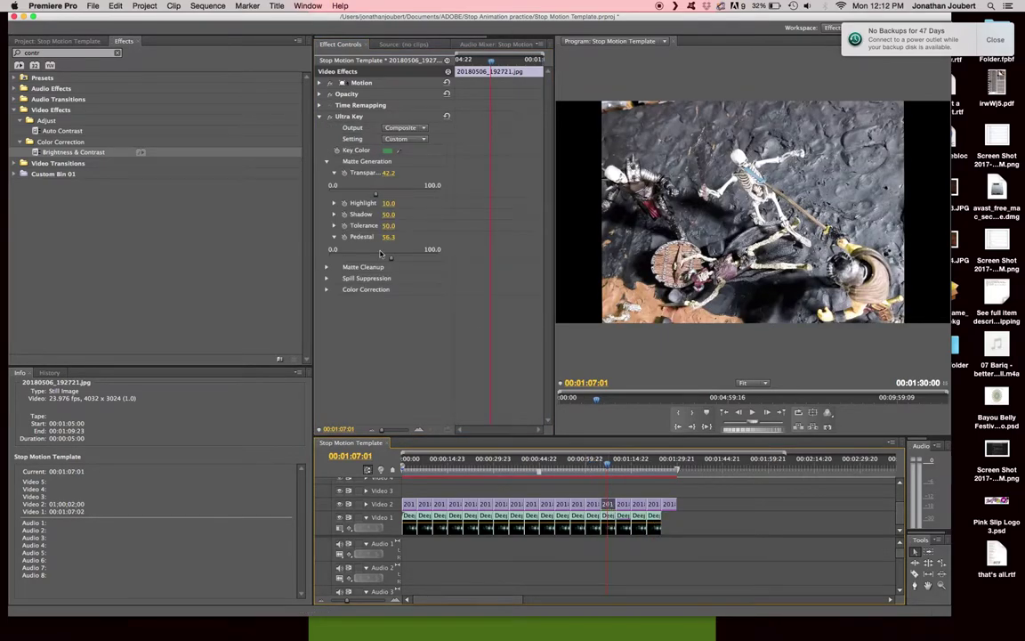
{"action": "left_click", "coordinate": [320, 117]}
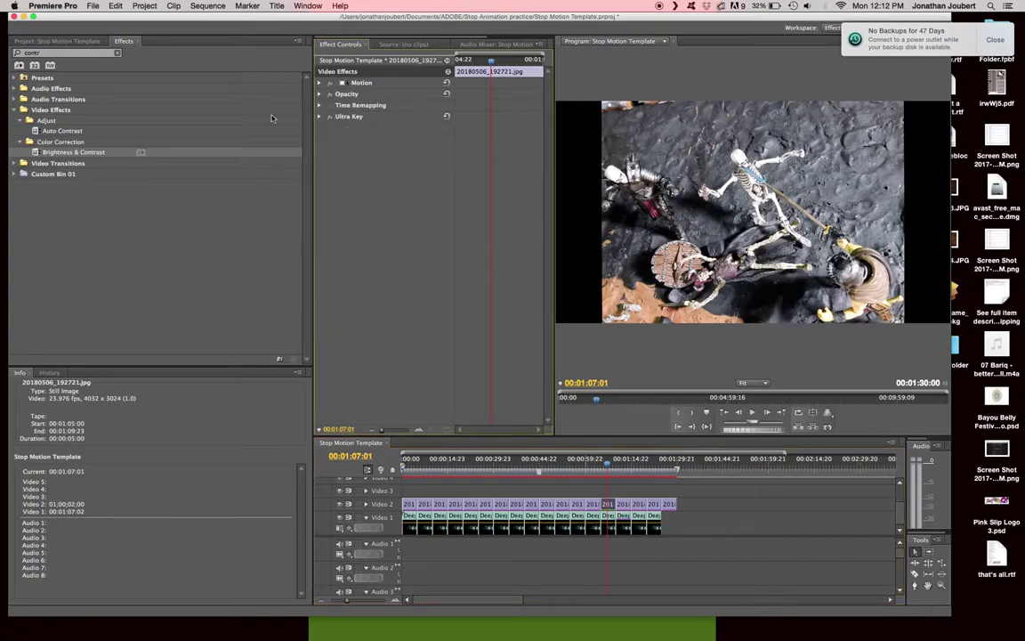
{"action": "left_click", "coordinate": [56, 153]}
{"action": "left_click_drag", "start_coordinate": [56, 153], "coordinate": [318, 185]}
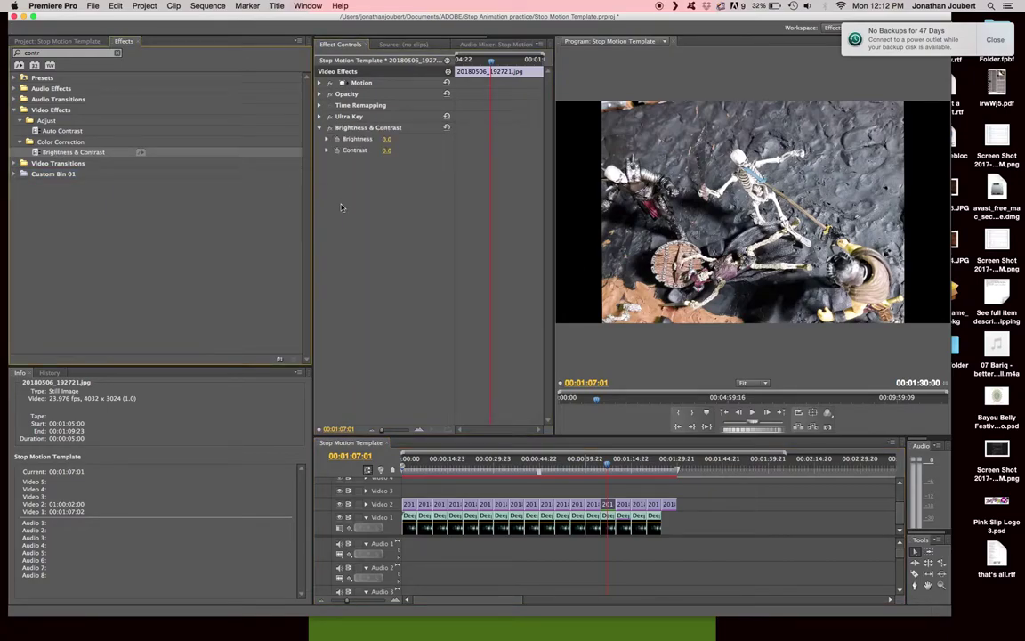
Set the brightness of the 20180506_192721.jpg clip to -25 and its contrast to 7.5.
{"action": "left_click", "coordinate": [388, 140]}
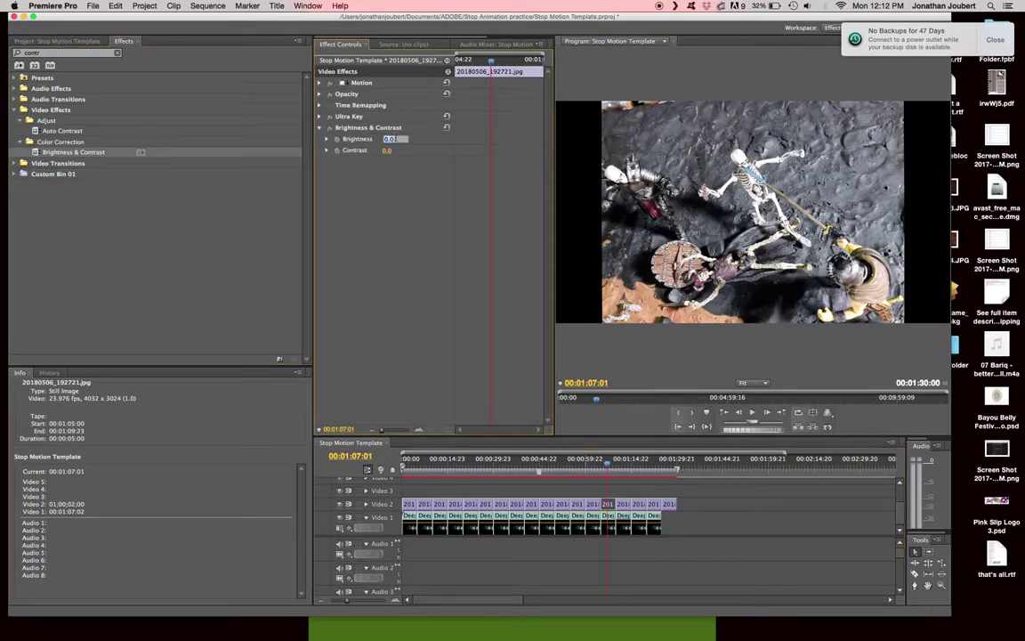
{"action": "type", "text": "25"}
{"action": "key", "text": "Return"}
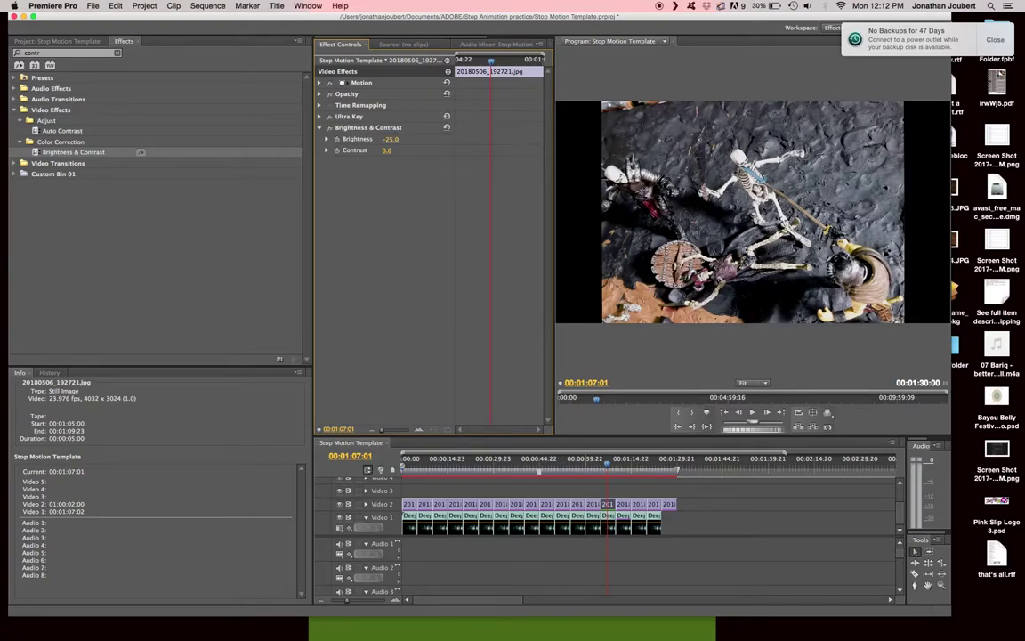
{"action": "left_click", "coordinate": [389, 150]}
{"action": "type", "text": "3"}
{"action": "type", "text": ".5"}
{"action": "key", "text": "Return"}
Apply the Brightness & Contrast effect to the 20180506_192753.jpg clip on Video 2.
{"action": "left_click", "coordinate": [626, 472]}
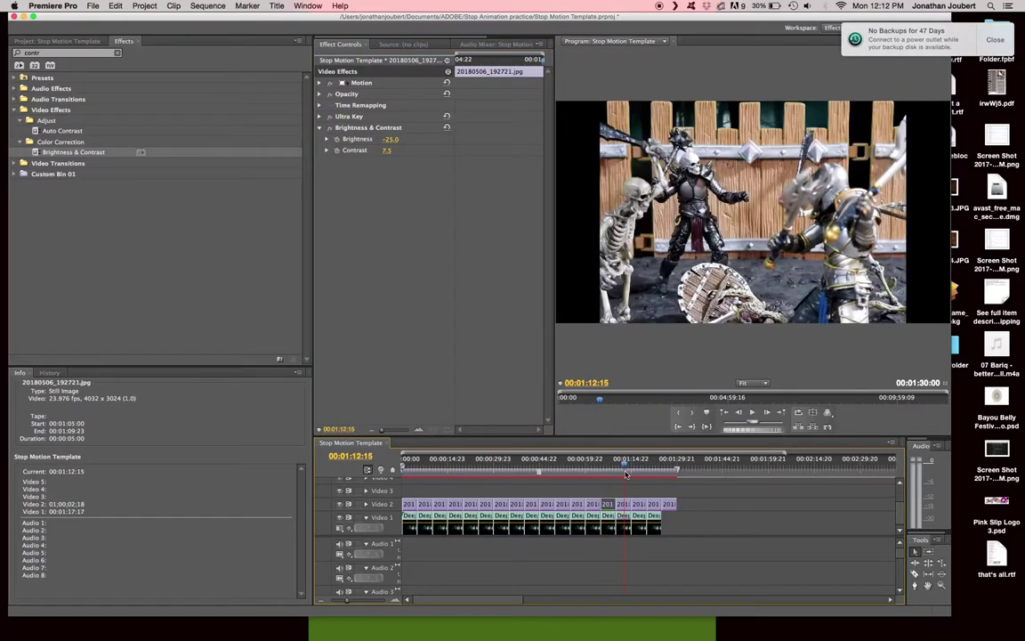
{"action": "left_click", "coordinate": [623, 504]}
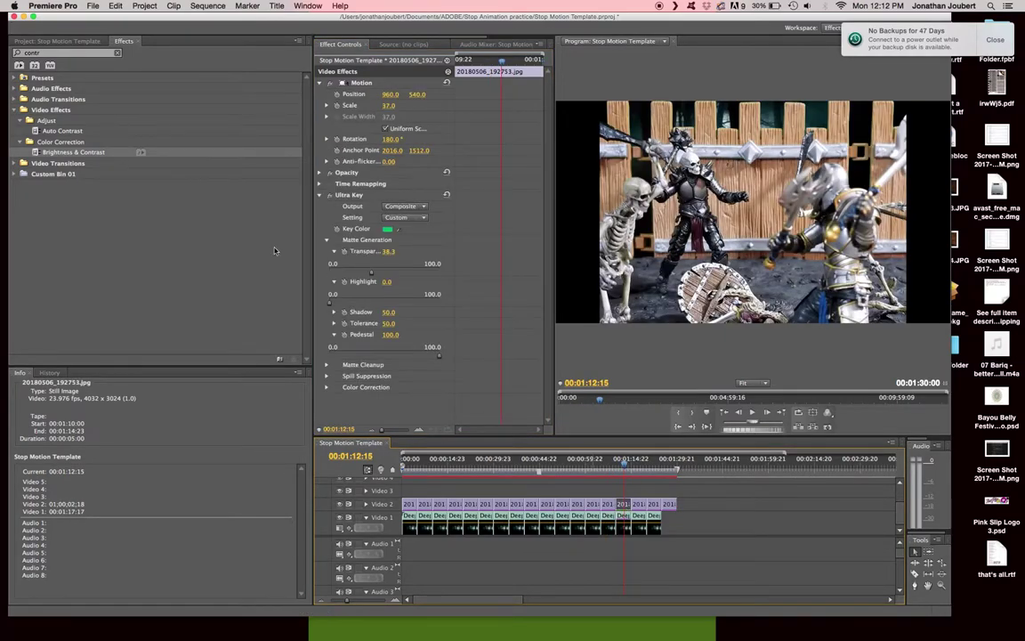
{"action": "left_click", "coordinate": [320, 83]}
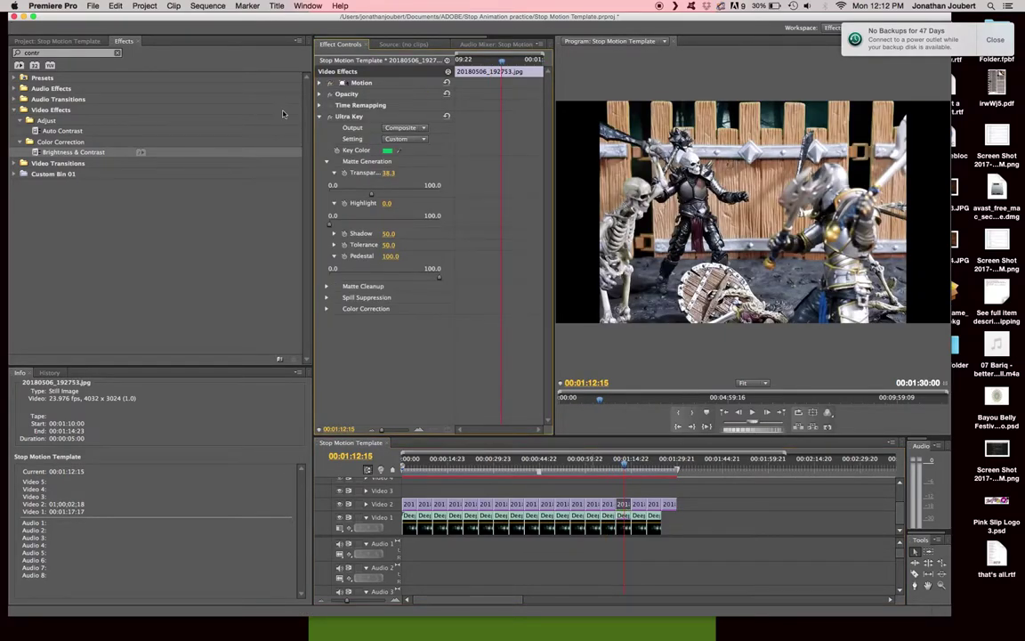
{"action": "left_click", "coordinate": [319, 116]}
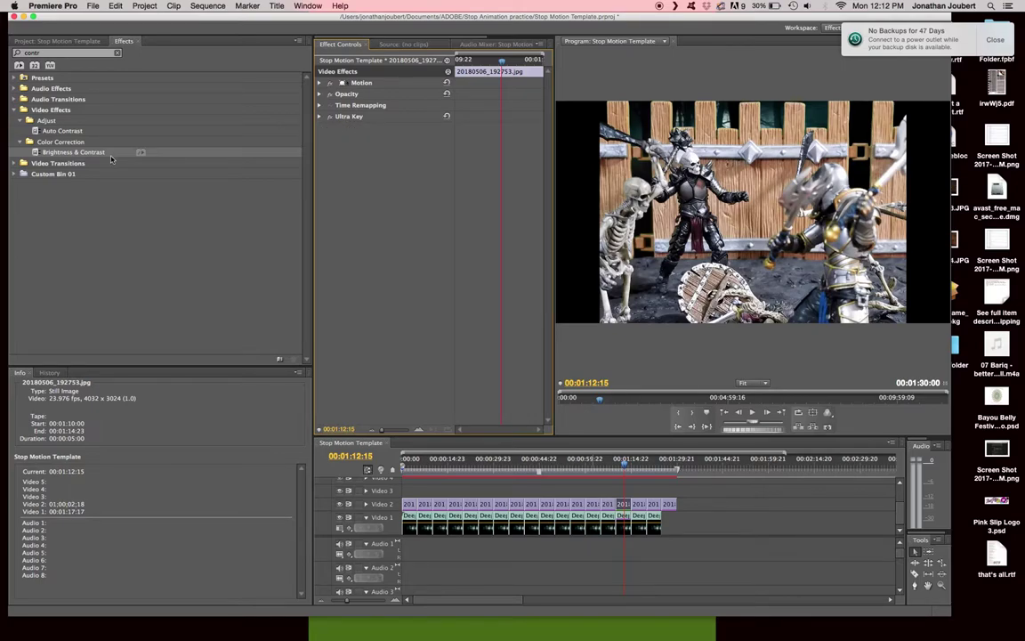
{"action": "left_click_drag", "start_coordinate": [89, 151], "coordinate": [329, 162]}
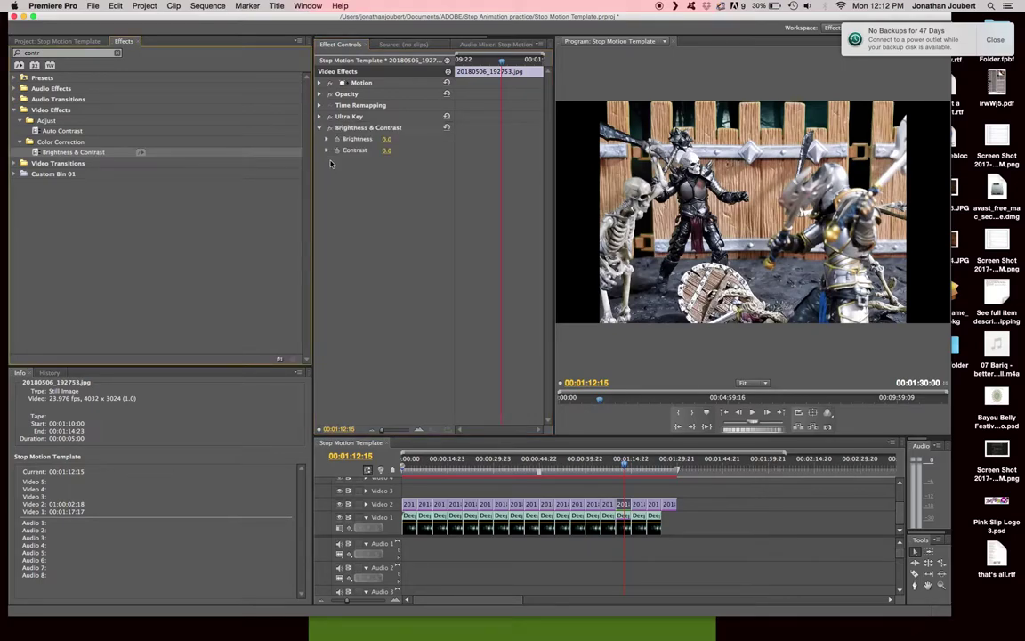
Set the 20180506_192753.jpg clip's brightness to -25 and its contrast to 7.8.
{"action": "left_click", "coordinate": [327, 139]}
{"action": "left_click", "coordinate": [327, 169]}
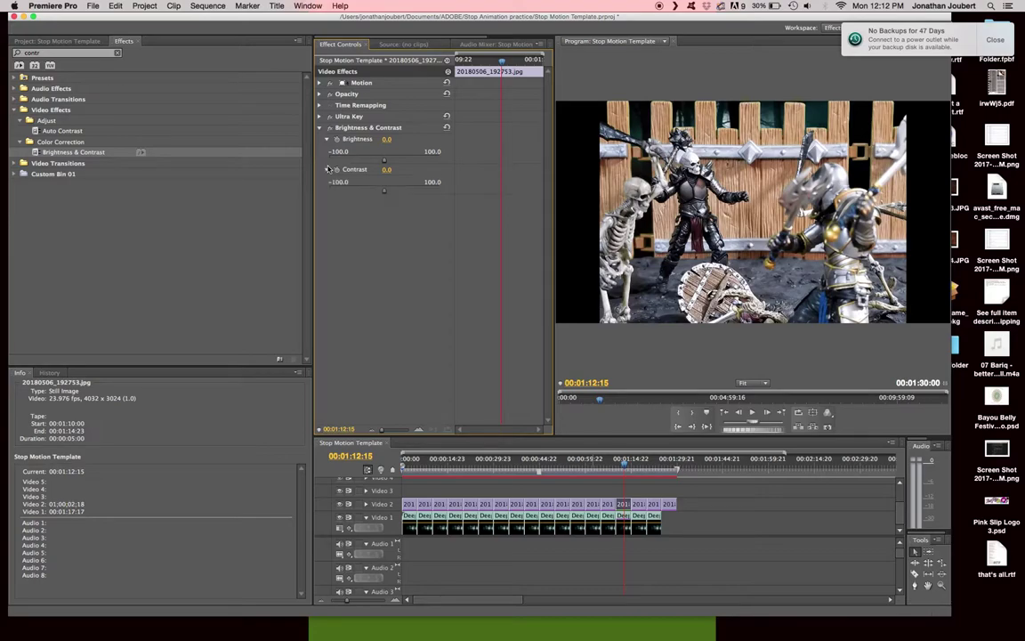
{"action": "left_click", "coordinate": [388, 139]}
{"action": "key", "text": "BackSpace"}
{"action": "type", "text": "-25"}
{"action": "key", "text": "Return"}
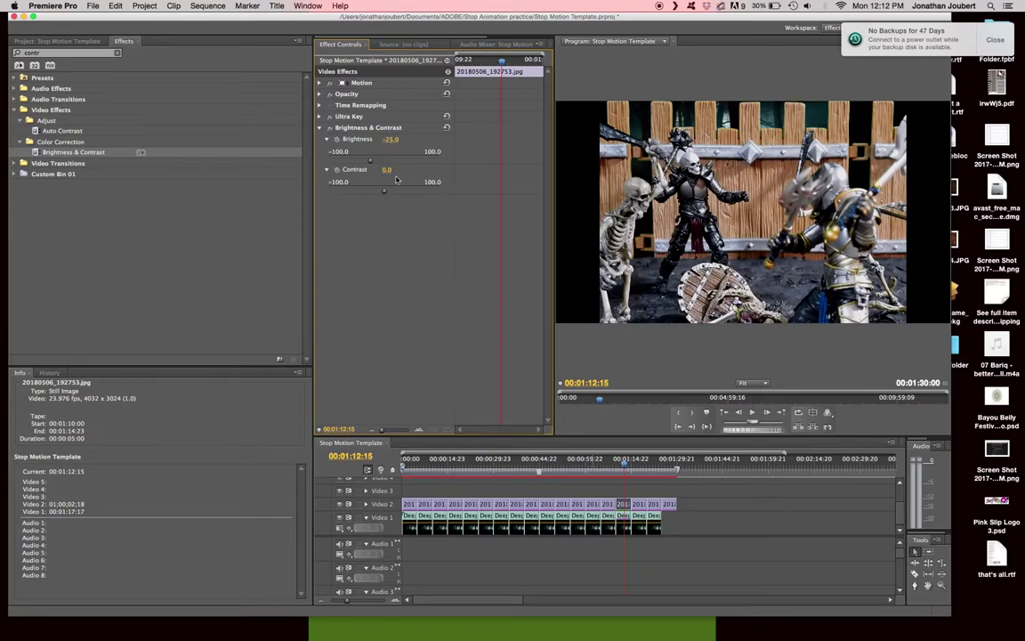
{"action": "left_click", "coordinate": [387, 170]}
{"action": "type", "text": "2"}
{"action": "key", "text": "Return"}
Apply the Brightness & Contrast effect to the 20180506_192802.jpg clip on Video 2.
{"action": "left_click", "coordinate": [641, 463]}
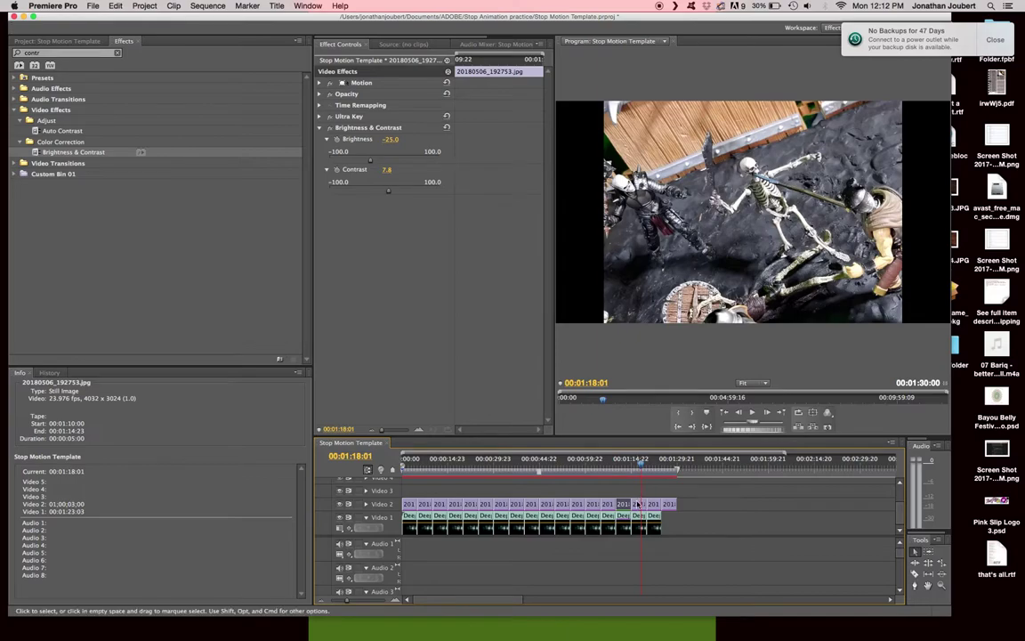
{"action": "left_click", "coordinate": [638, 504]}
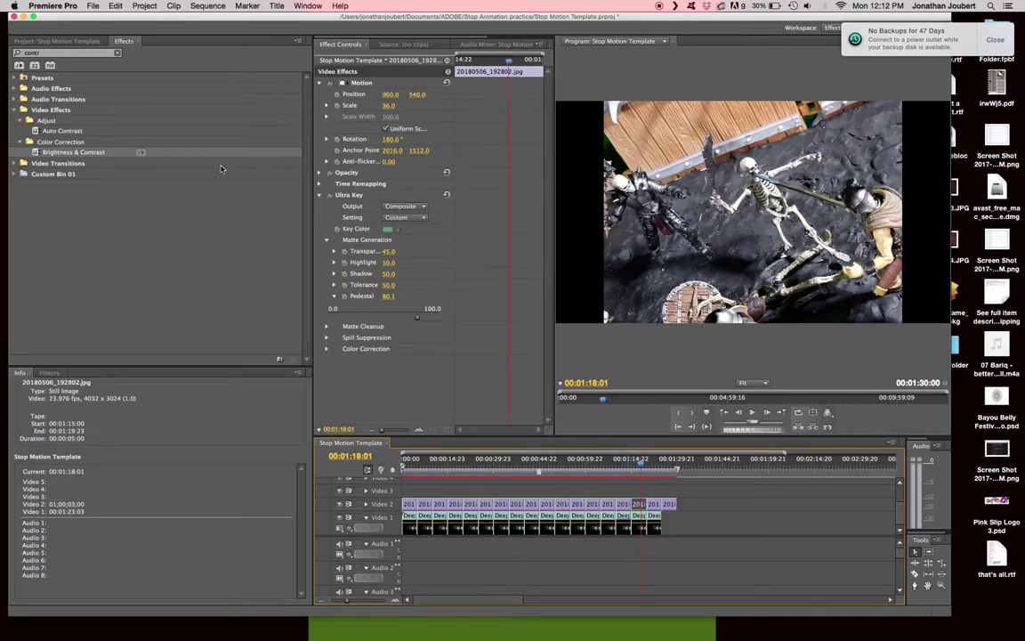
{"action": "left_click", "coordinate": [320, 83]}
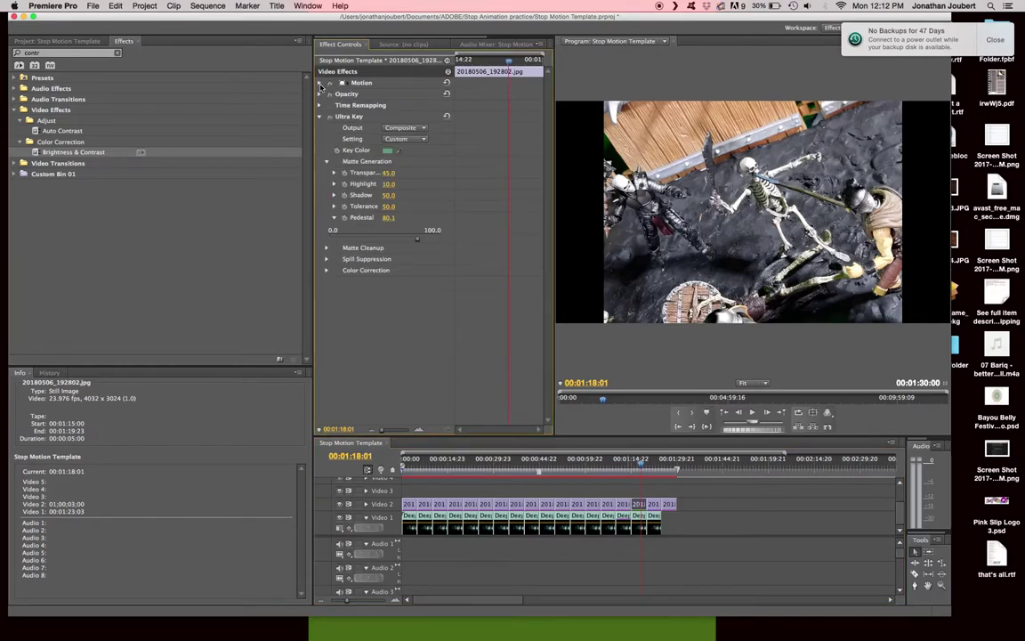
{"action": "left_click", "coordinate": [320, 117]}
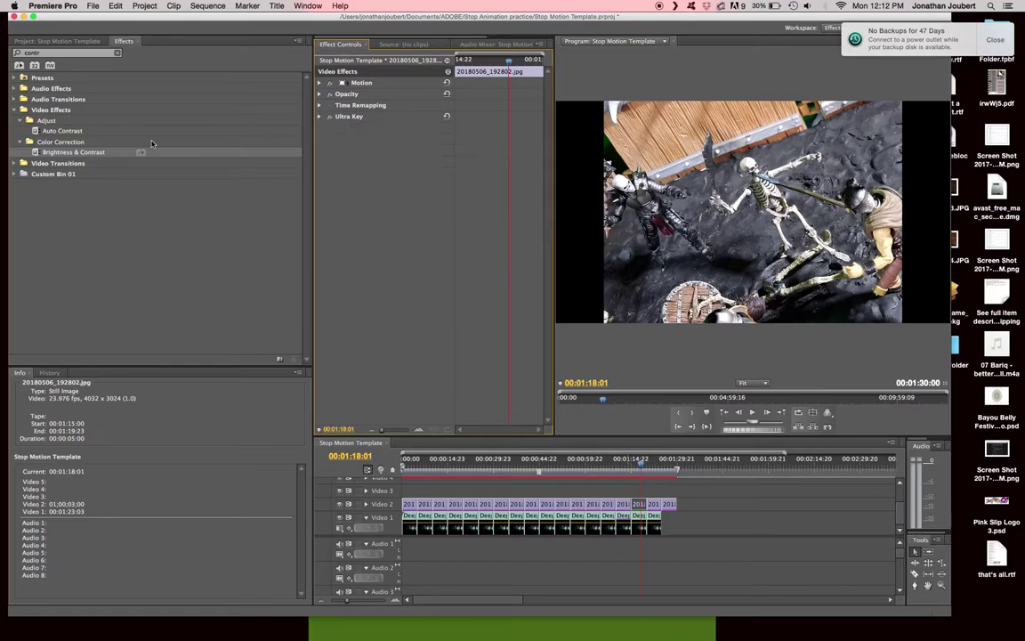
{"action": "left_click", "coordinate": [83, 154]}
{"action": "left_click_drag", "start_coordinate": [83, 154], "coordinate": [303, 165]}
Set the 20180506_192802.jpg clip's brightness to -25 and its contrast to 7.8.
{"action": "left_click", "coordinate": [387, 140]}
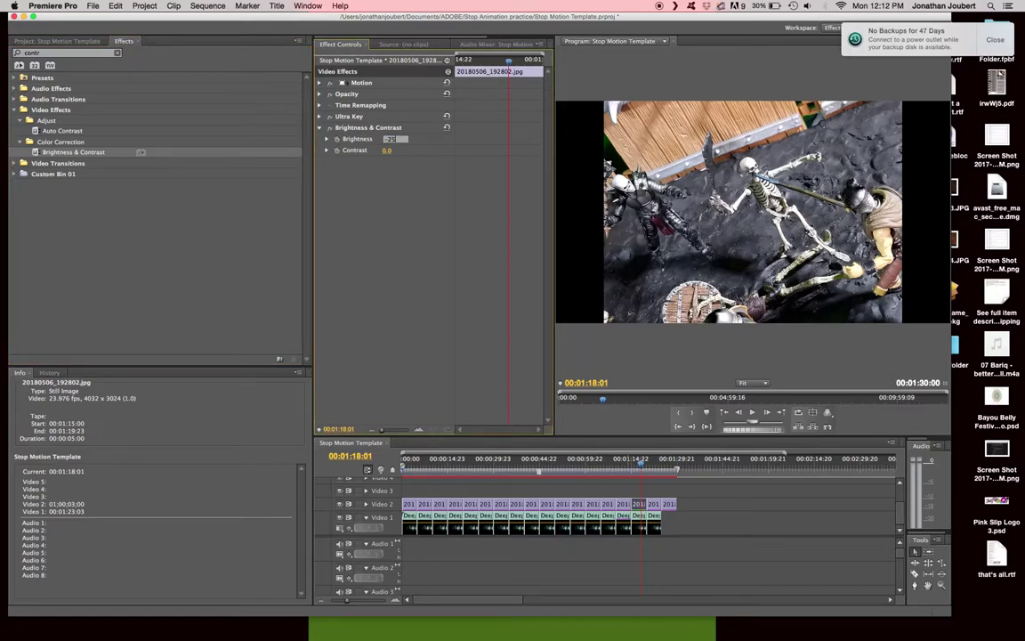
{"action": "key", "text": "Tab"}
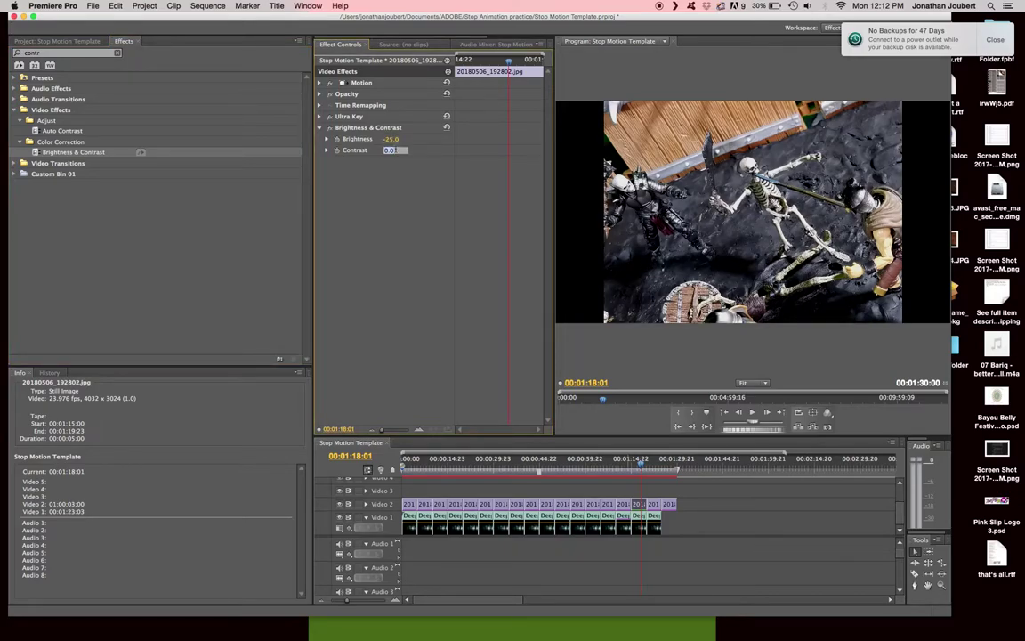
{"action": "type", "text": "5"}
{"action": "key", "text": "Return"}
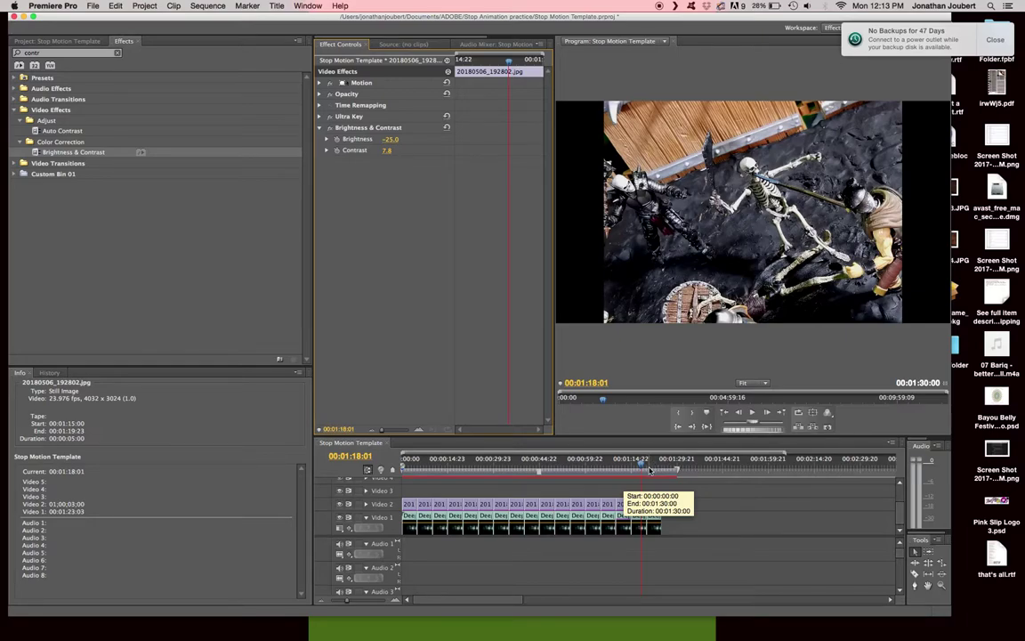
Apply the Brightness & Contrast effect to the 20180506_192925.jpg clip on Video 2.
{"action": "left_click", "coordinate": [649, 469]}
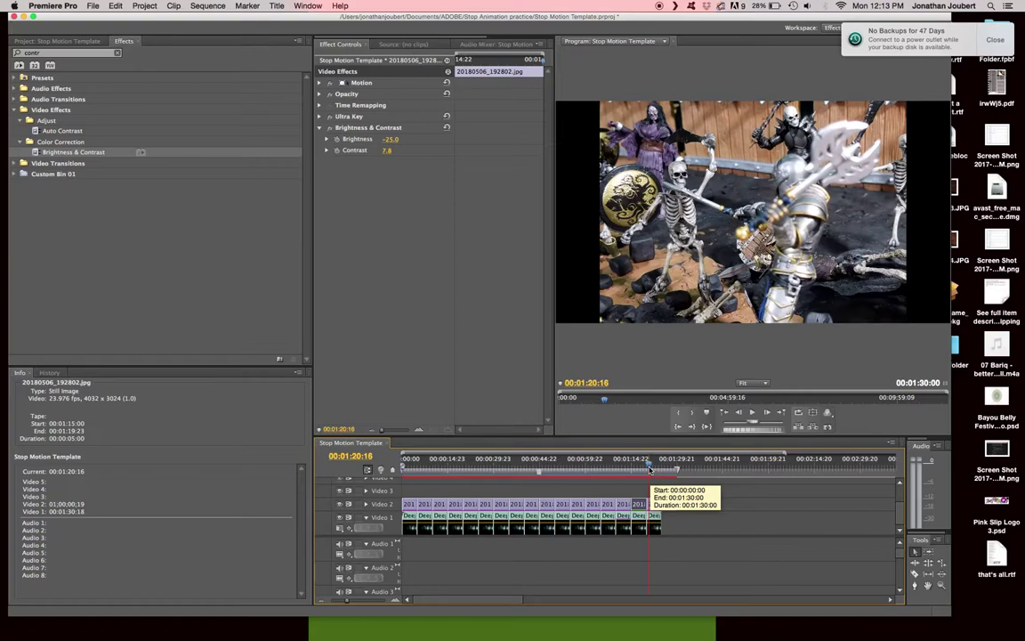
{"action": "key", "text": "super+v"}
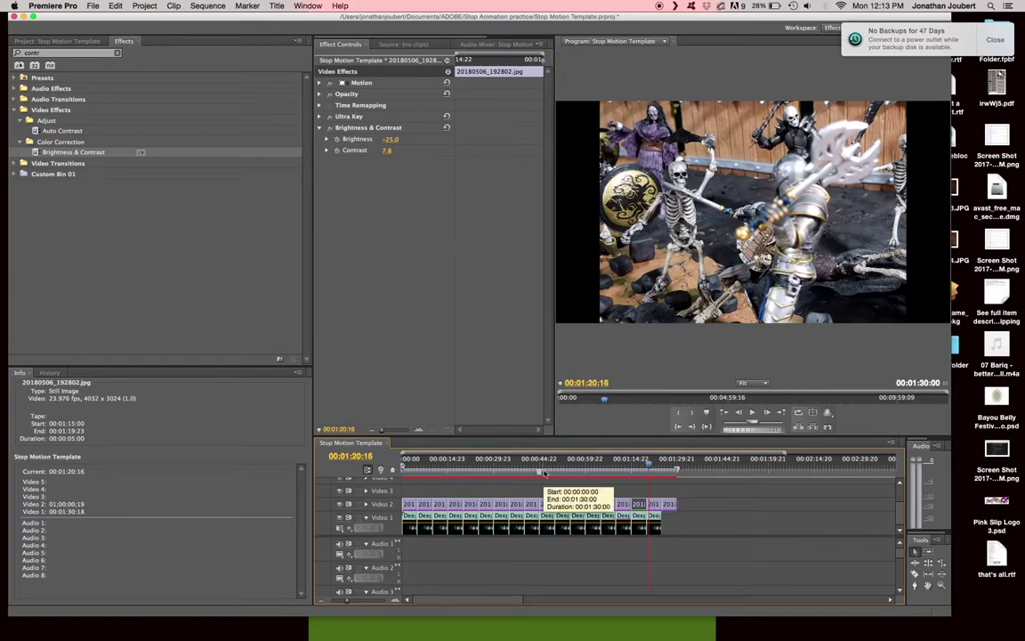
{"action": "left_click", "coordinate": [656, 505]}
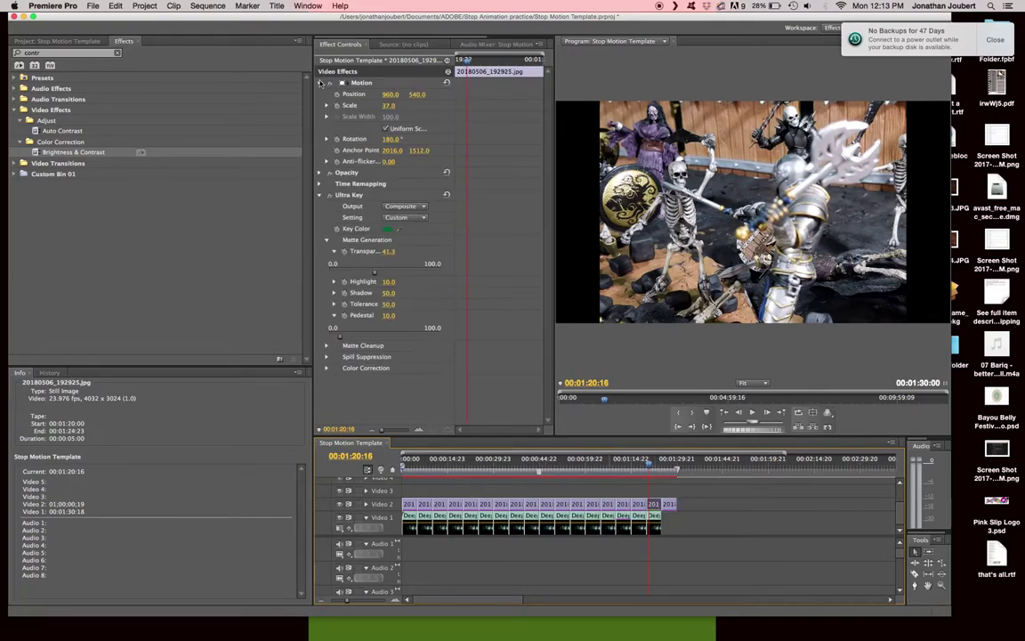
{"action": "left_click", "coordinate": [320, 82]}
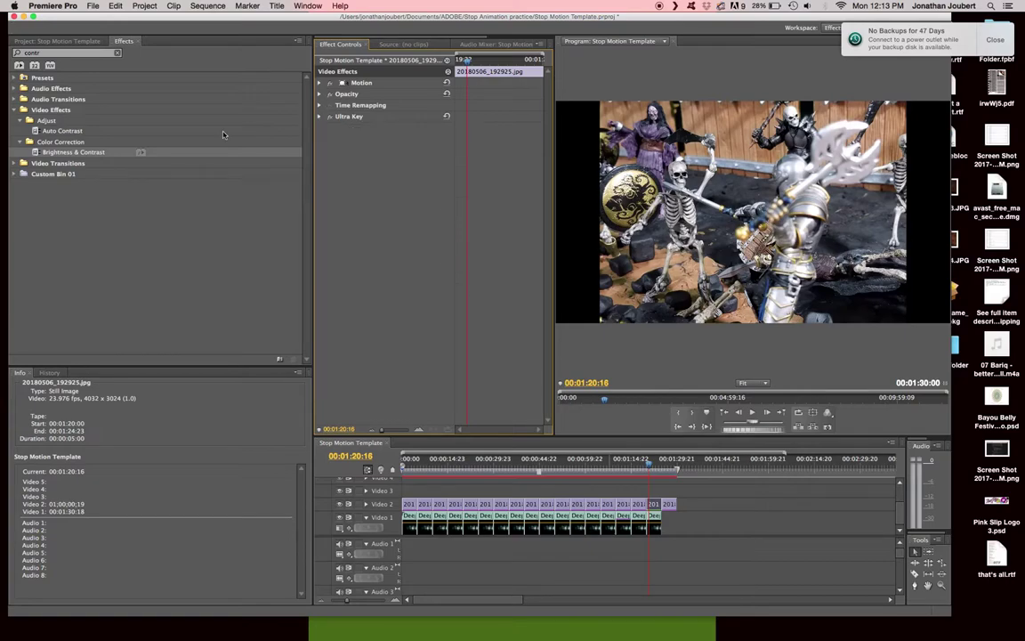
{"action": "left_click_drag", "start_coordinate": [80, 152], "coordinate": [383, 196]}
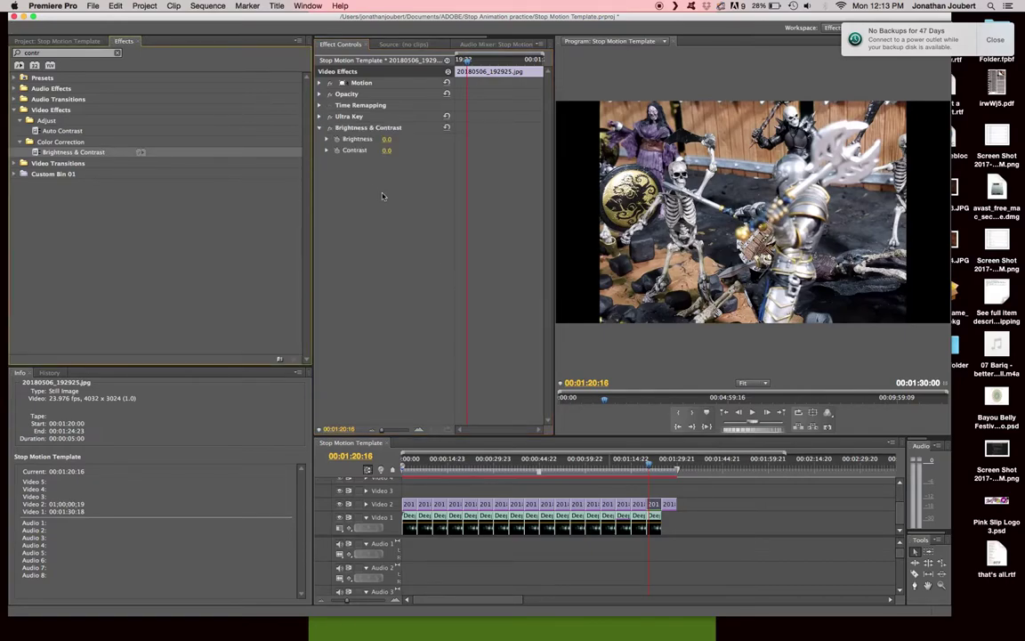
Set the 20180506_192925.jpg clip's brightness to -25 and its contrast to 7.8.
{"action": "left_click", "coordinate": [388, 140]}
{"action": "type", "text": "2"}
{"action": "key", "text": "Return"}
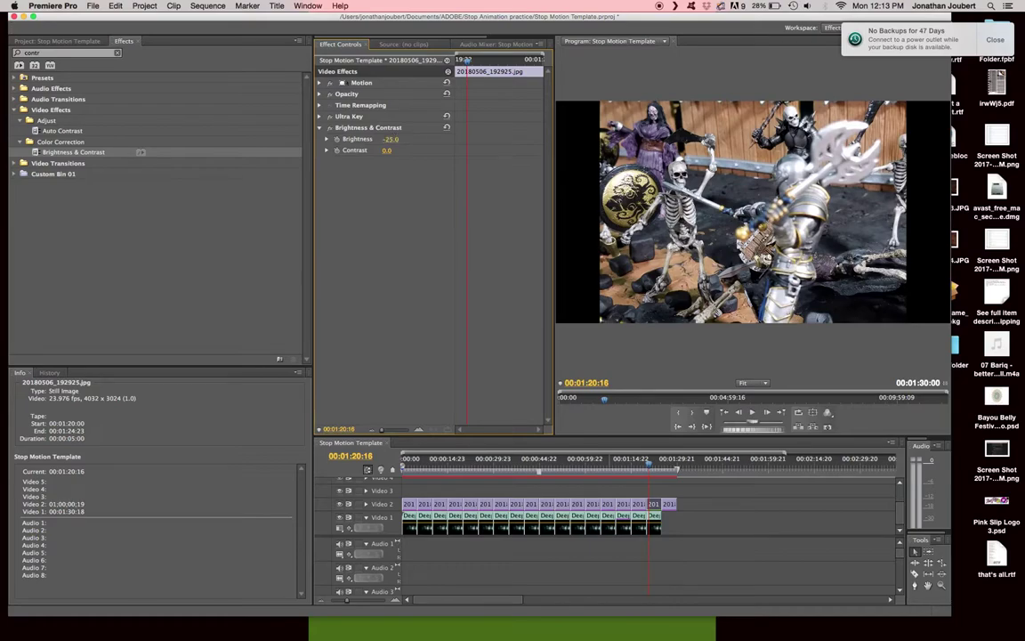
{"action": "left_click", "coordinate": [389, 150]}
{"action": "type", "text": "2"}
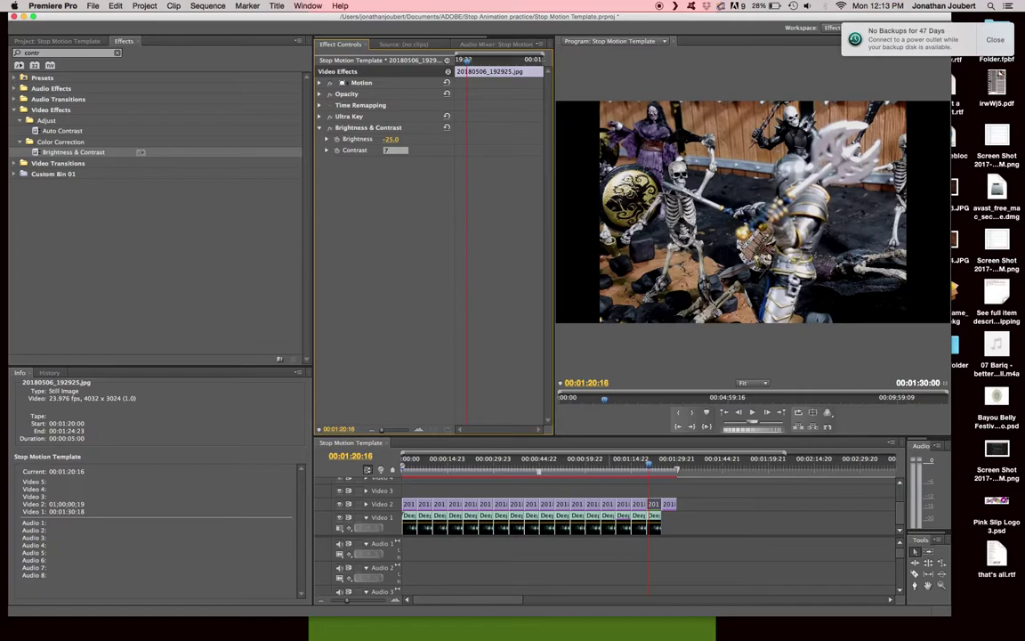
{"action": "key", "text": "Return"}
Apply the Brightness & Contrast effect to the last clip on Video 2, 20180506_193158.jpg.
{"action": "left_click", "coordinate": [663, 469]}
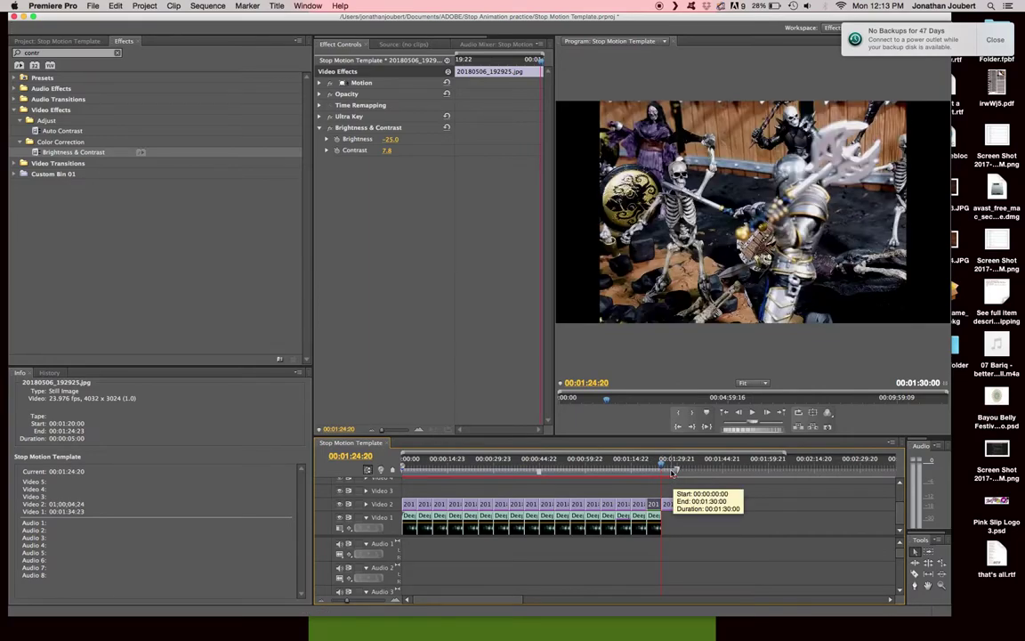
{"action": "left_click", "coordinate": [667, 469]}
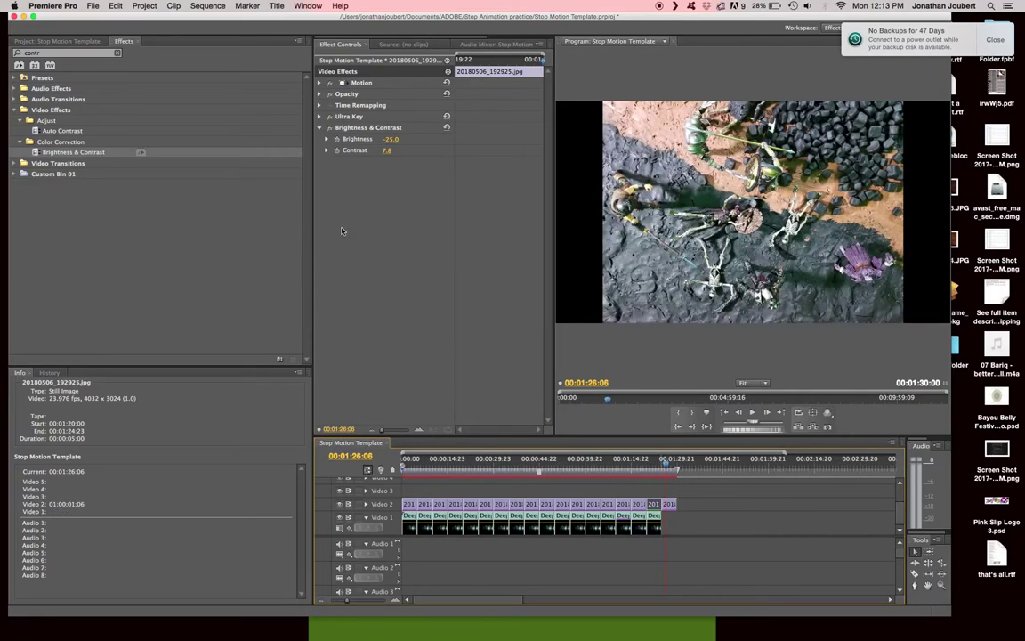
{"action": "mouse_move", "coordinate": [89, 151]}
{"action": "left_mouse_down"}
{"action": "mouse_move", "coordinate": [295, 191]}
{"action": "mouse_move", "coordinate": [374, 230]}
{"action": "mouse_move", "coordinate": [237, 201]}
{"action": "mouse_move", "coordinate": [94, 134]}
{"action": "left_mouse_up"}
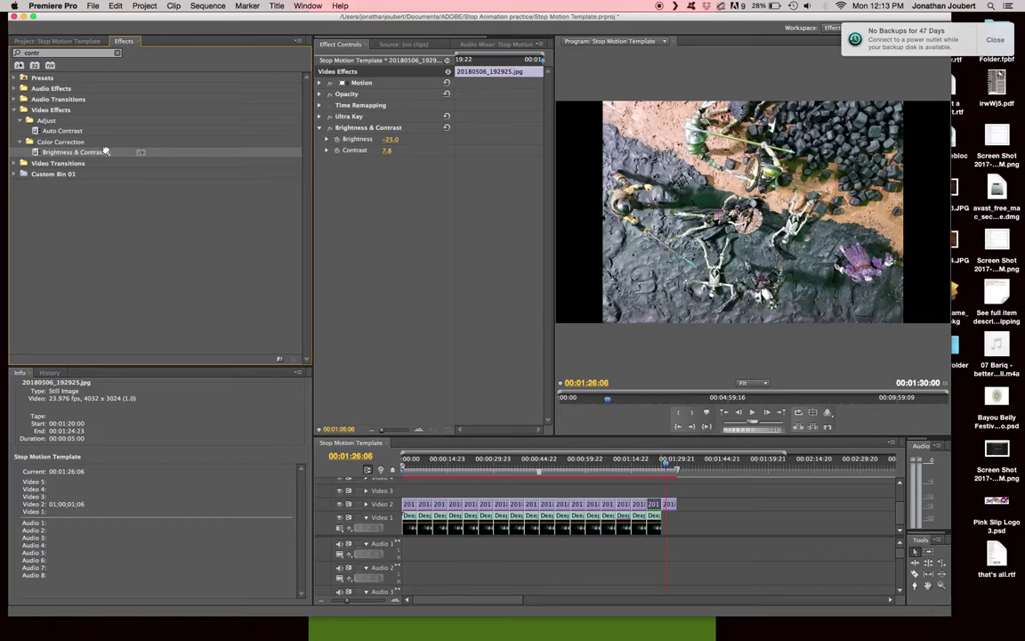
{"action": "left_click", "coordinate": [669, 504]}
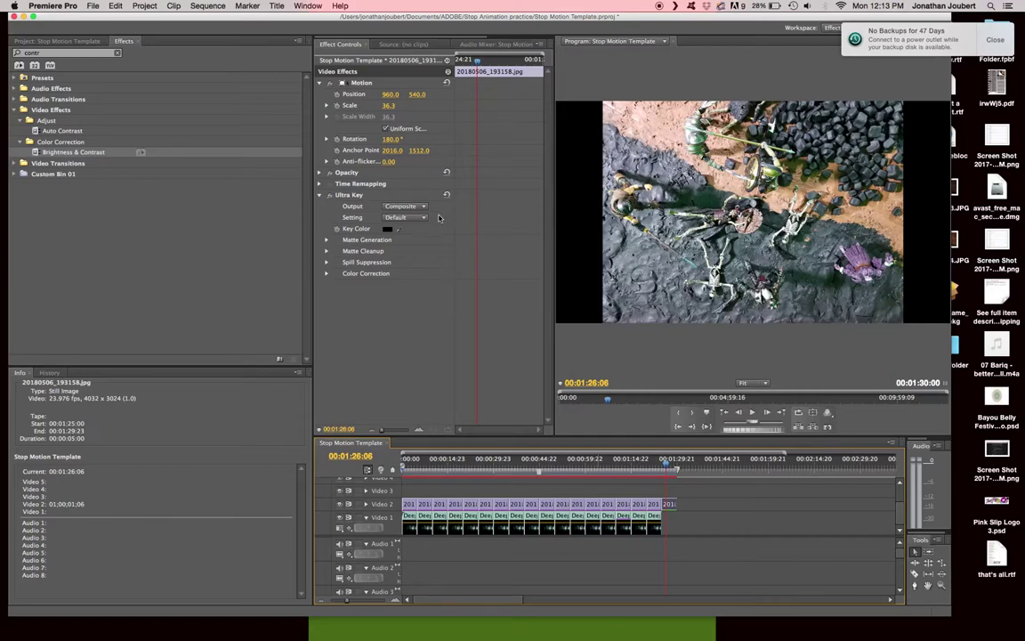
{"action": "left_click", "coordinate": [319, 83]}
{"action": "left_click", "coordinate": [319, 117]}
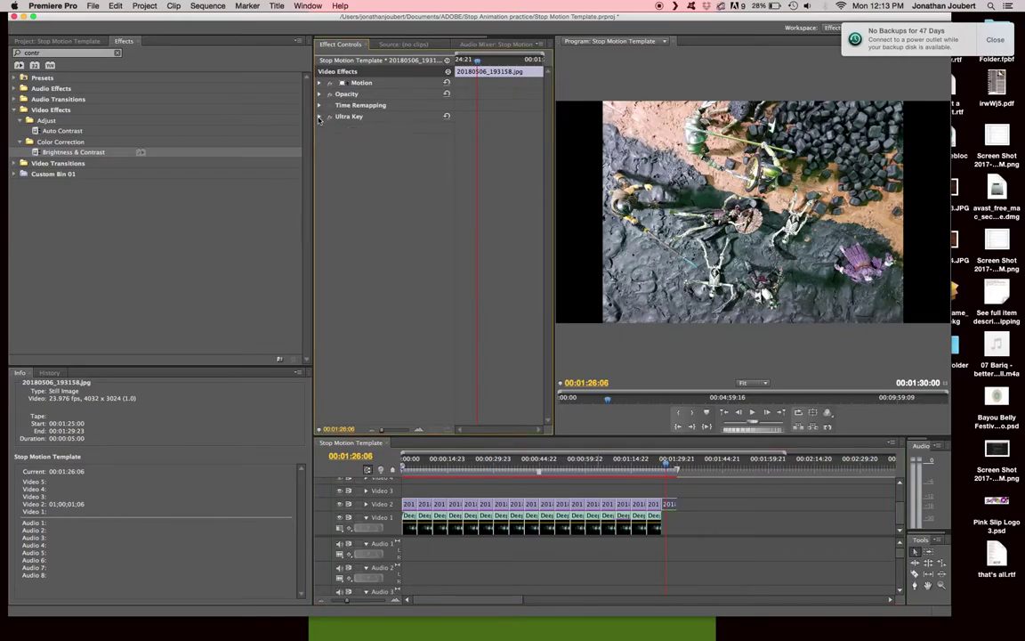
{"action": "left_click_drag", "start_coordinate": [73, 153], "coordinate": [297, 171]}
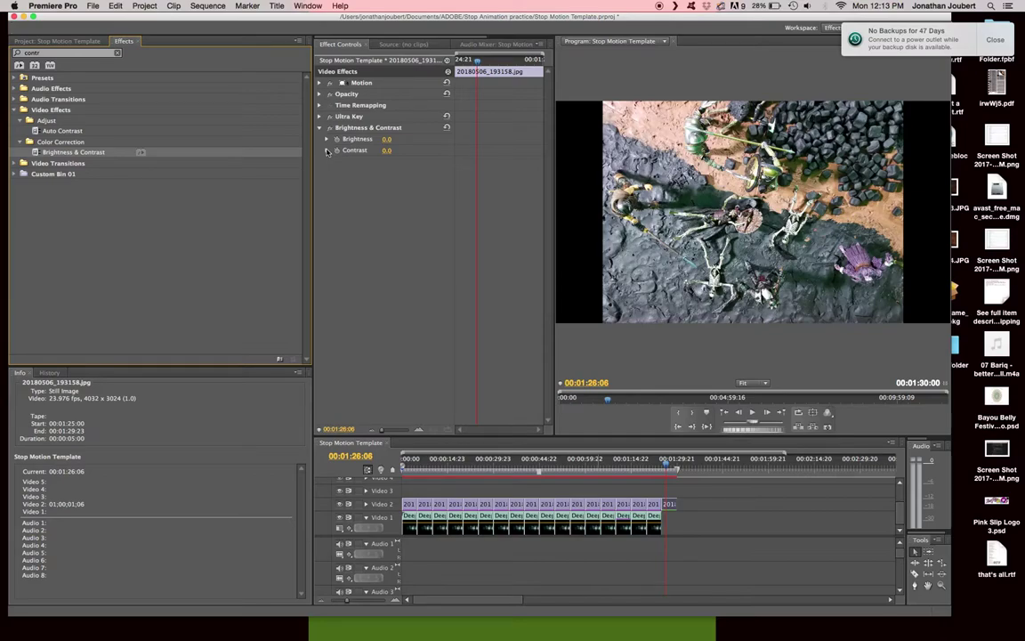
Set the 20180506_193158.jpg clip's brightness to -25 and its contrast to 7.8.
{"action": "left_click", "coordinate": [388, 139]}
{"action": "type", "text": "45"}
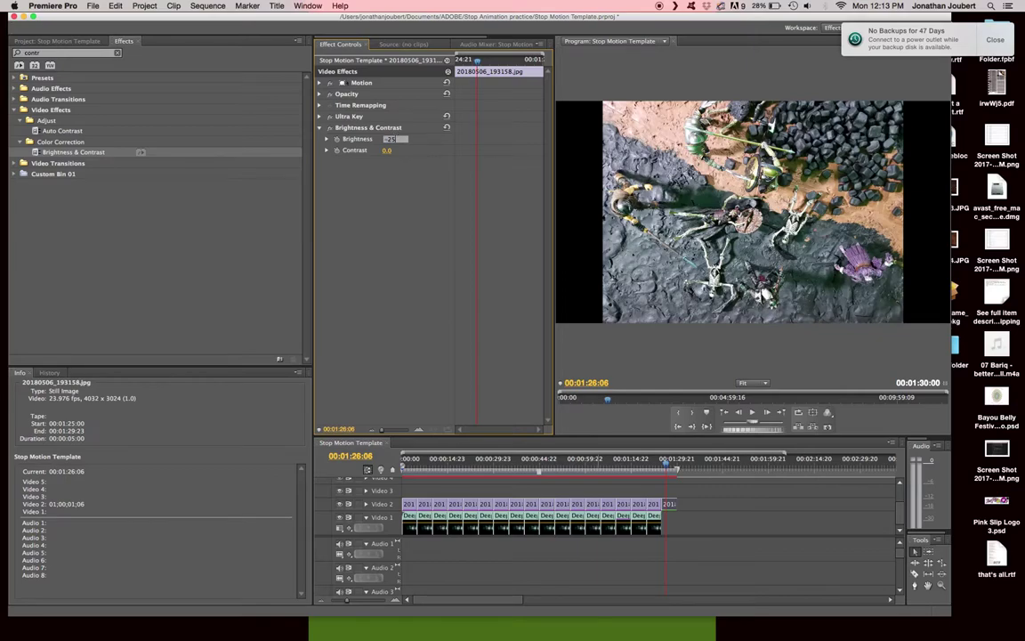
{"action": "key", "text": "Return"}
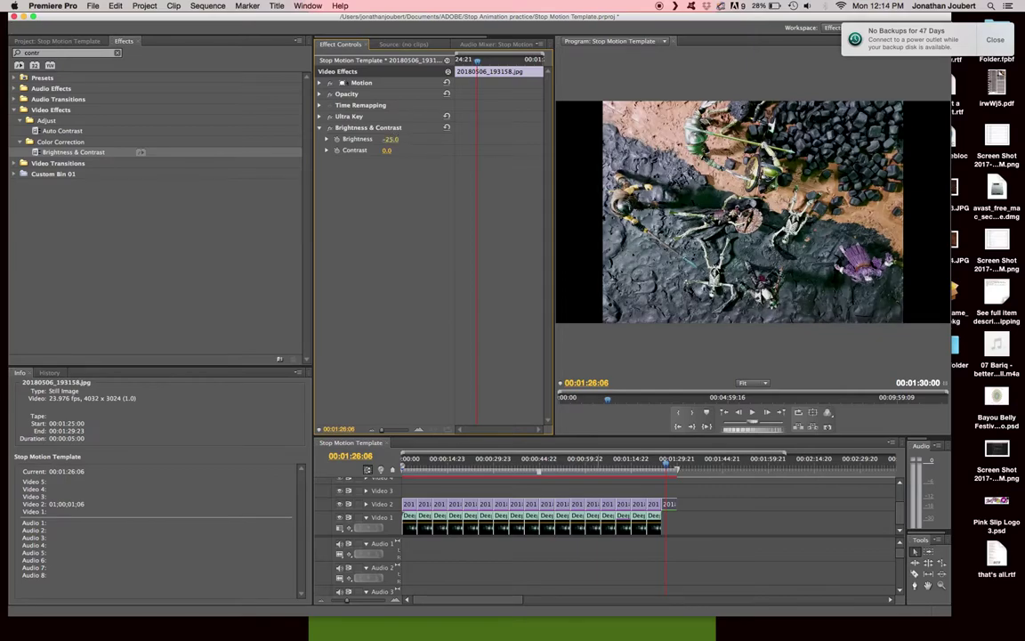
{"action": "left_click", "coordinate": [392, 150]}
{"action": "type", "text": "2.8"}
{"action": "key", "text": "Return"}
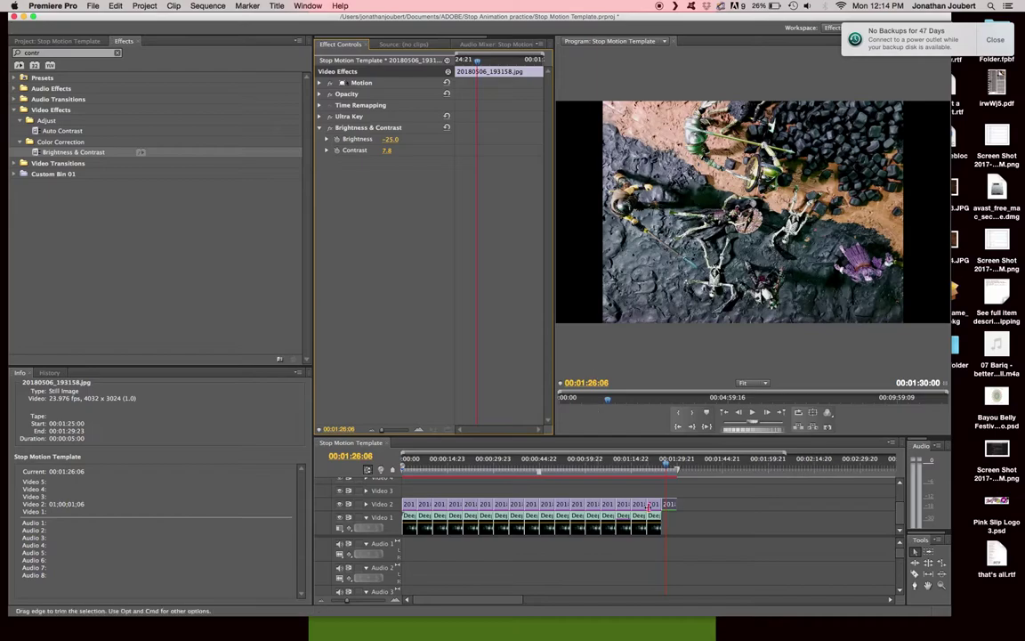
Select the first Deep Dark Forest.mp4 clip on Video 1 and search the effects for "blur".
{"action": "left_click", "coordinate": [431, 470]}
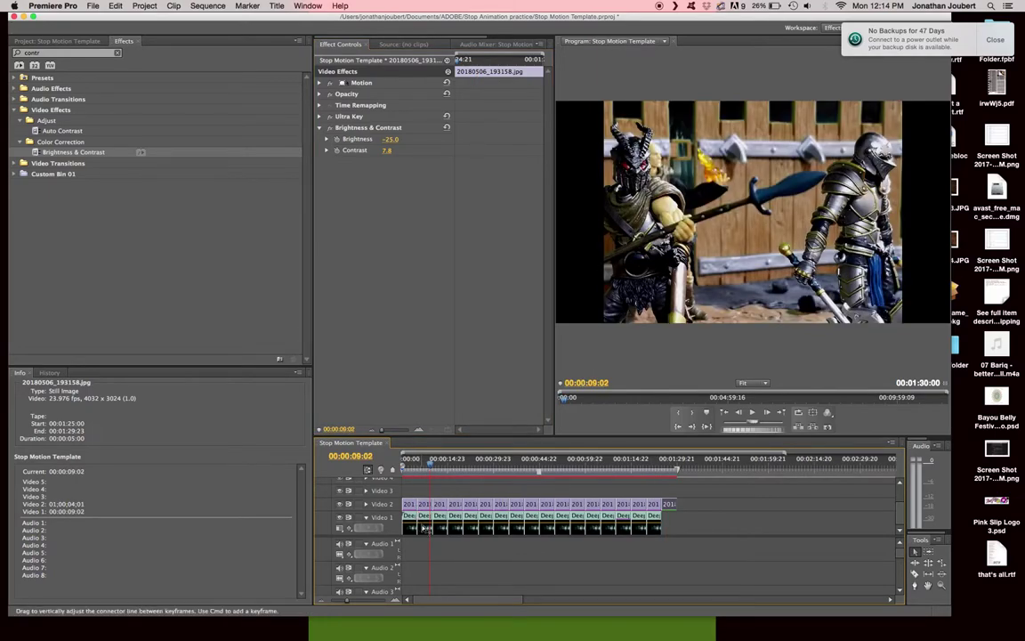
{"action": "left_click", "coordinate": [416, 469]}
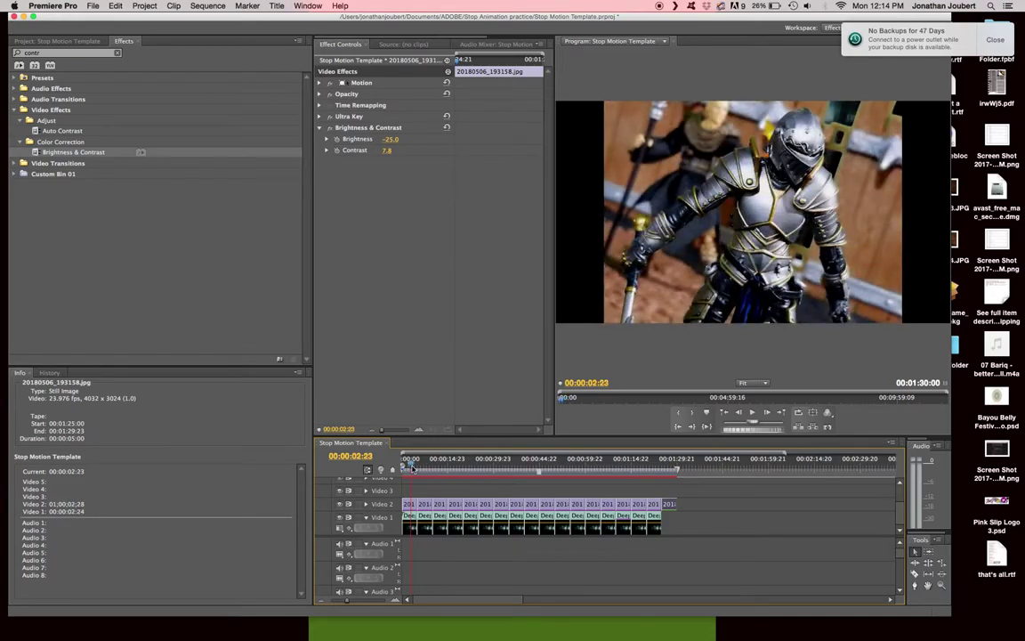
{"action": "left_click", "coordinate": [409, 526]}
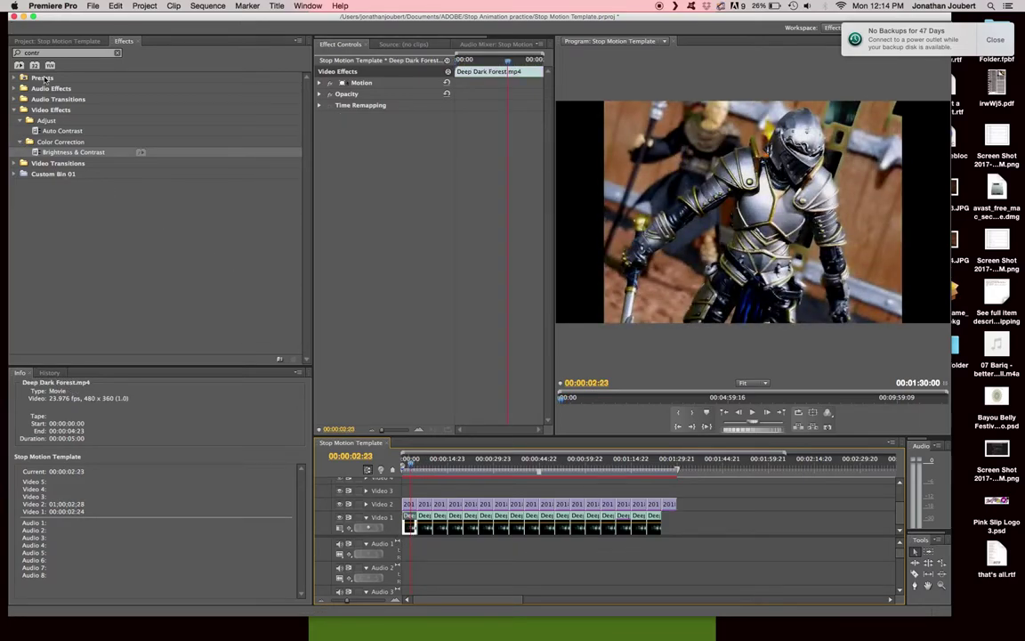
{"action": "left_click", "coordinate": [59, 53]}
{"action": "key", "text": "BackSpace"}
{"action": "key", "text": "BackSpace"}
{"action": "key", "text": "BackSpace"}
{"action": "key", "text": "BackSpace"}
{"action": "key", "text": "BackSpace"}
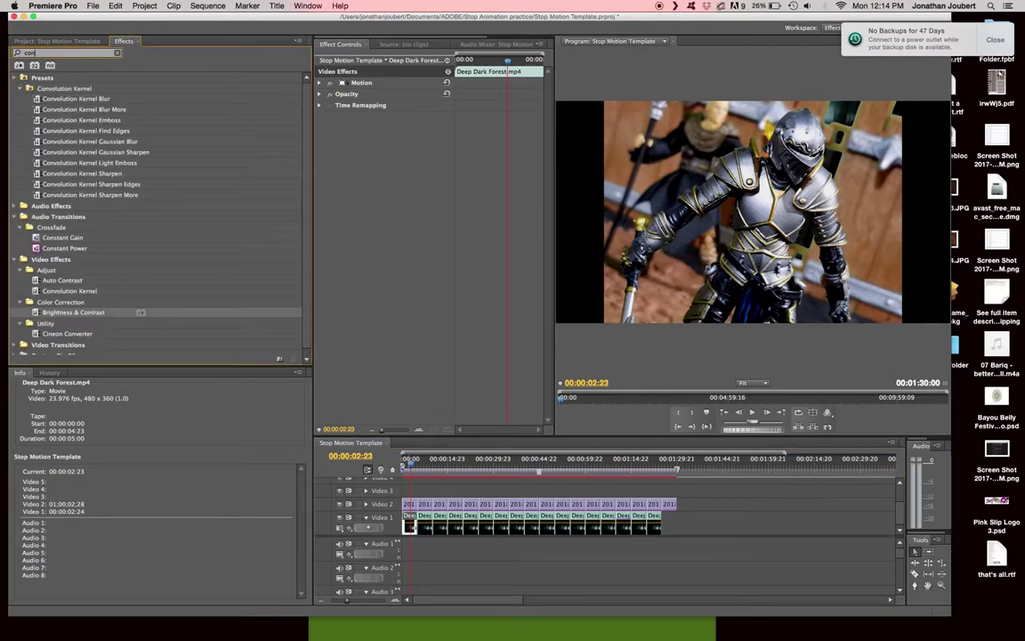
{"action": "type", "text": "blur"}
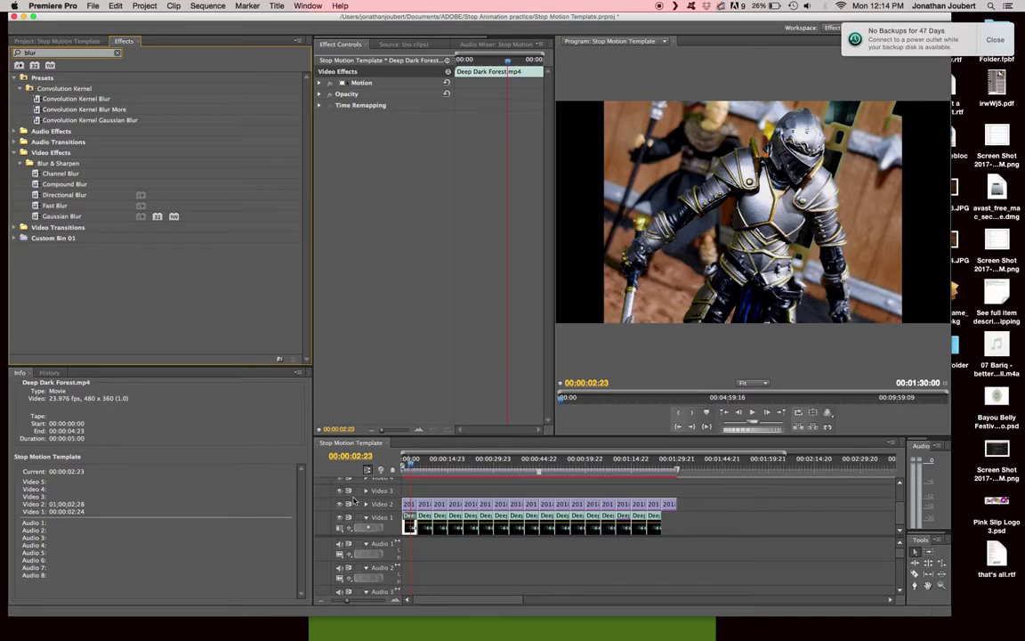
Lock the Video 2 track and apply Gaussian Blur to the first Deep Dark Forest.mp4 clip with blurriness 17.5.
{"action": "left_click", "coordinate": [359, 505]}
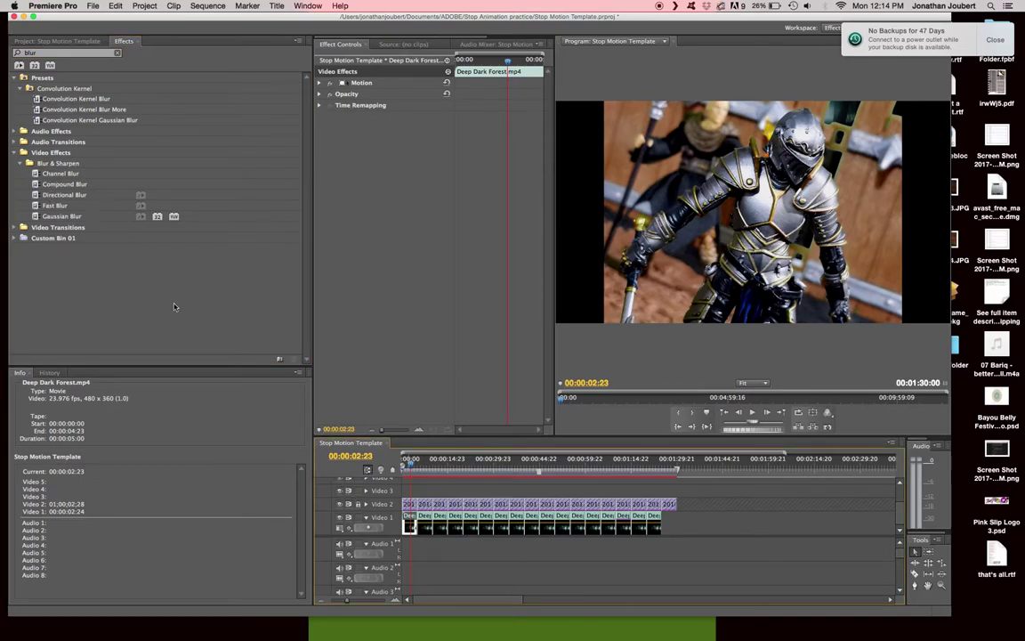
{"action": "left_click_drag", "start_coordinate": [56, 216], "coordinate": [362, 146]}
{"action": "left_click", "coordinate": [326, 129]}
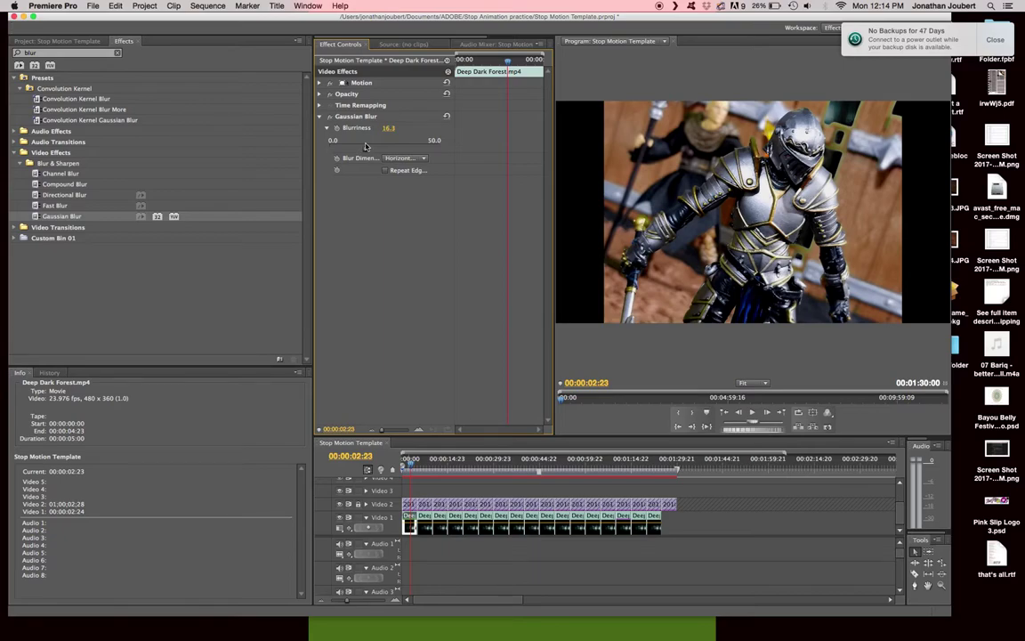
{"action": "left_click_drag", "start_coordinate": [365, 146], "coordinate": [369, 145]}
Apply Gaussian Blur to the second Deep Dark Forest.mp4 clip on Video 1 with blurriness 8.5.
{"action": "left_click", "coordinate": [424, 472]}
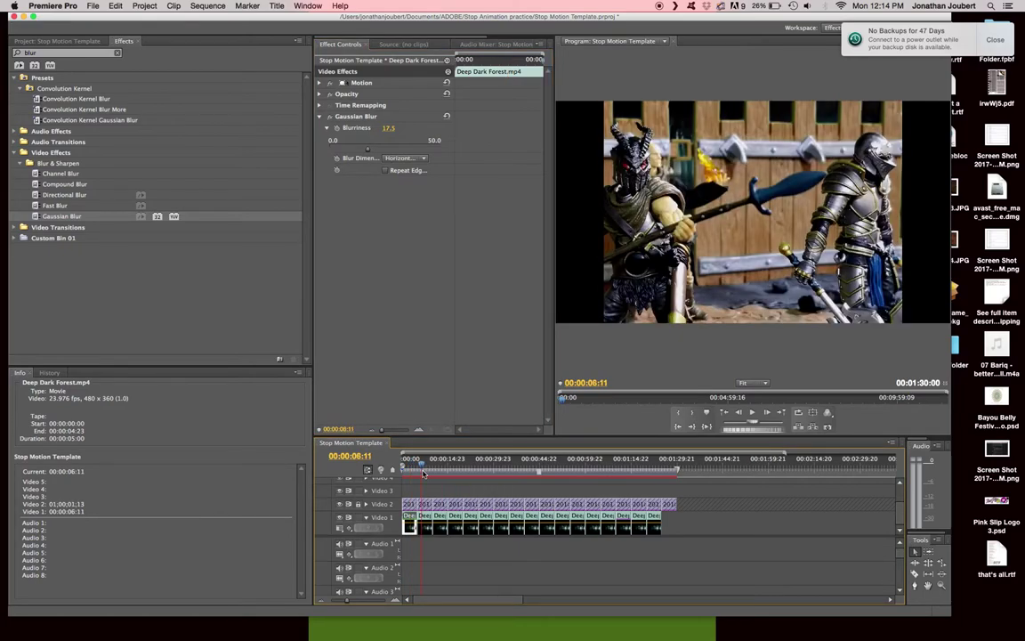
{"action": "left_click", "coordinate": [425, 526]}
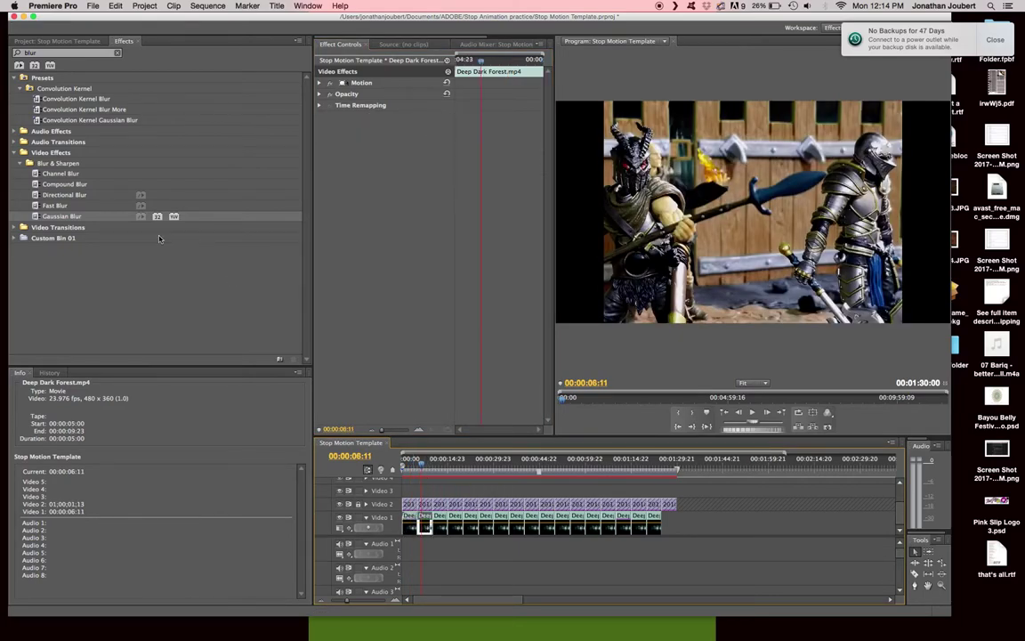
{"action": "left_click_drag", "start_coordinate": [62, 216], "coordinate": [389, 162]}
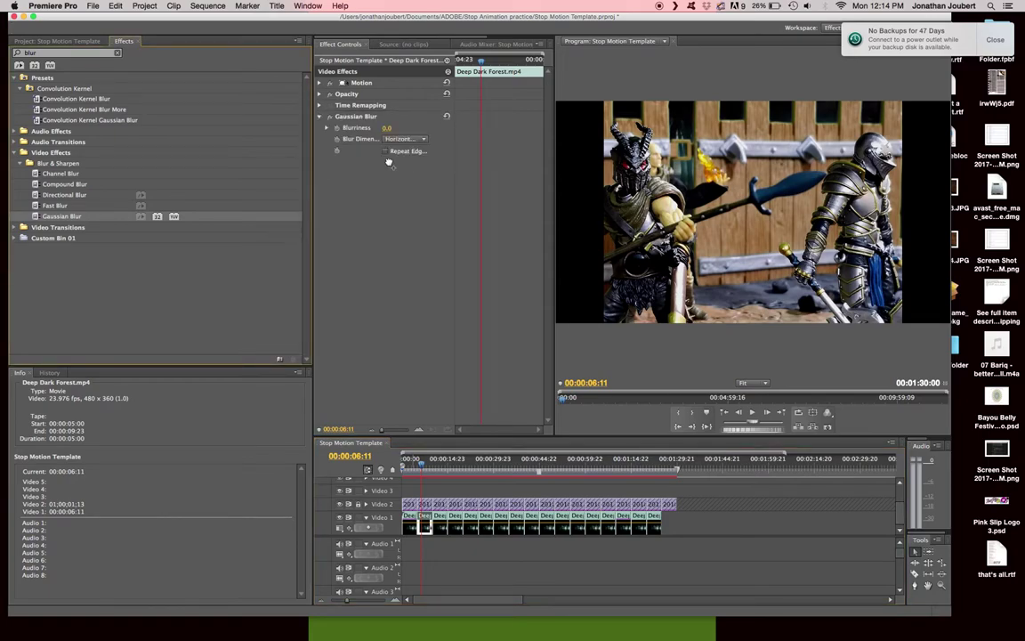
{"action": "left_click", "coordinate": [327, 127]}
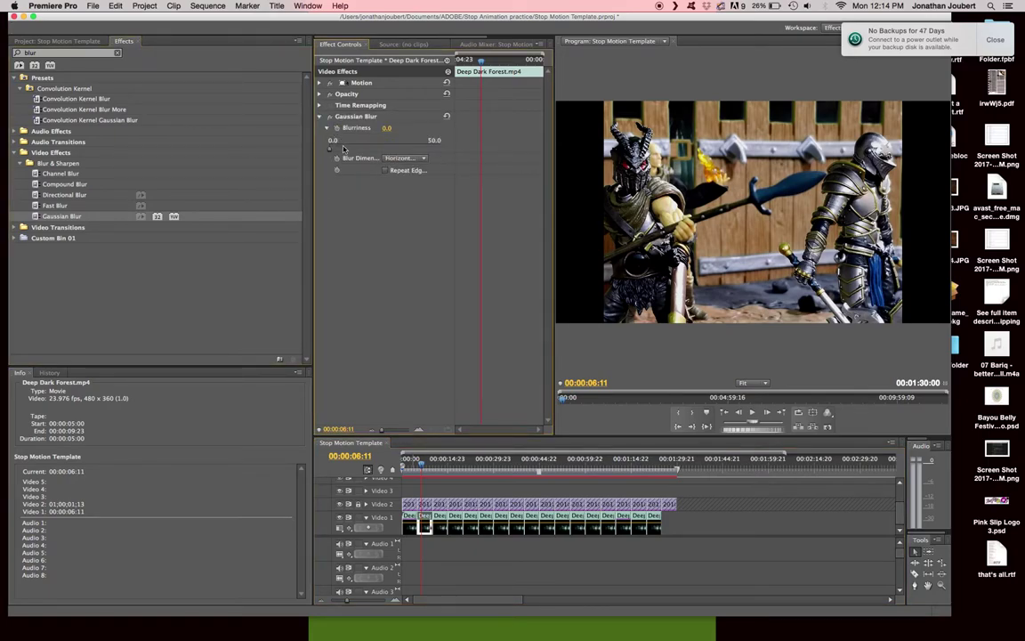
{"action": "left_click_drag", "start_coordinate": [342, 149], "coordinate": [349, 147]}
Apply Gaussian Blur with blurriness 18.2 to the Deep Dark Forest.mp4 clip that starts at 00:00:35:00 on Video 1.
{"action": "left_click", "coordinate": [443, 459]}
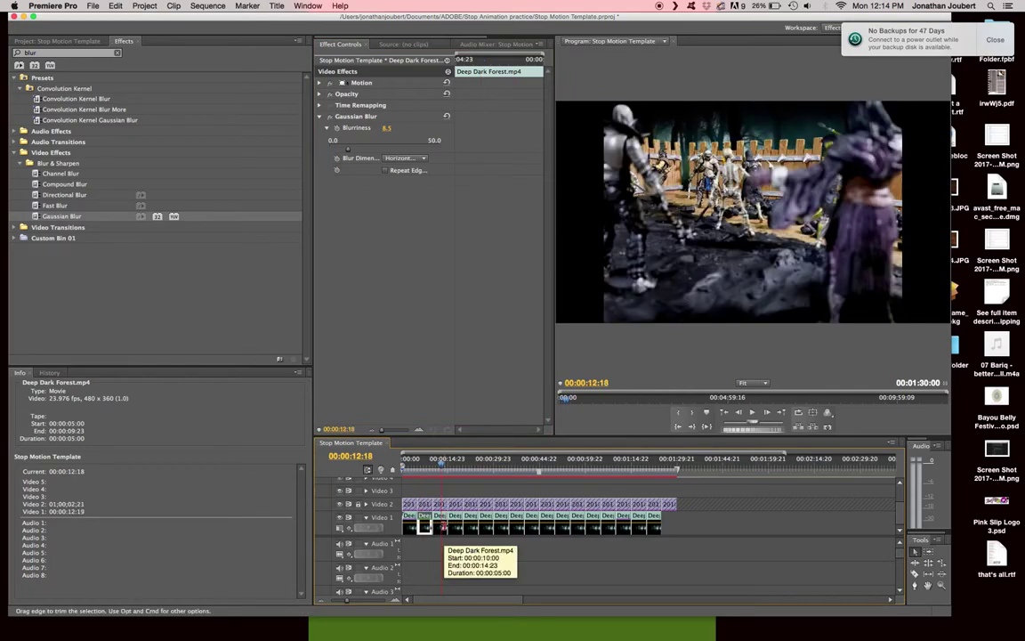
{"action": "left_click", "coordinate": [459, 470]}
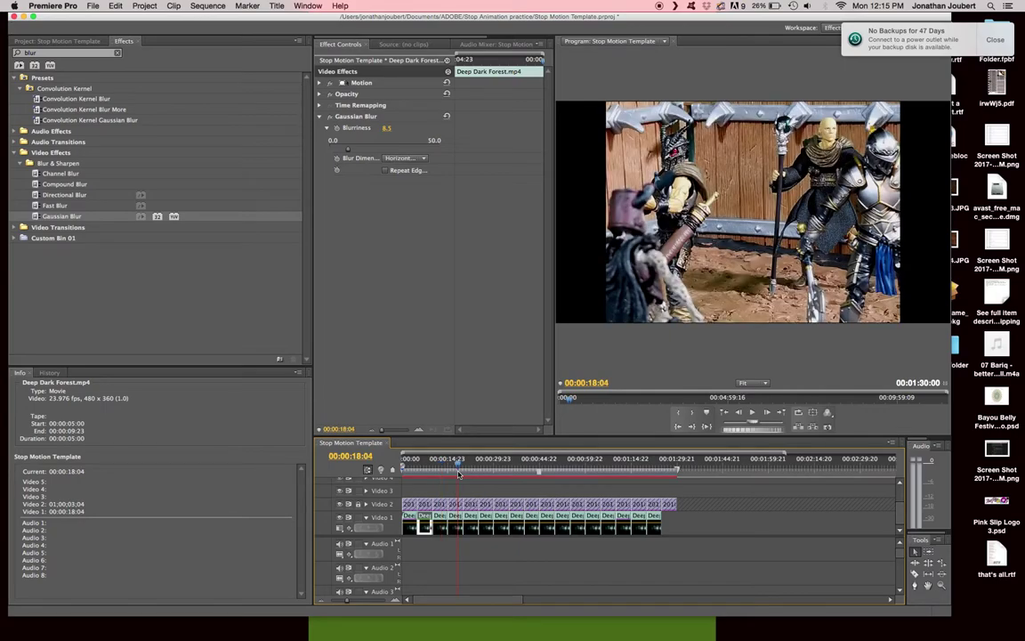
{"action": "left_click", "coordinate": [459, 527]}
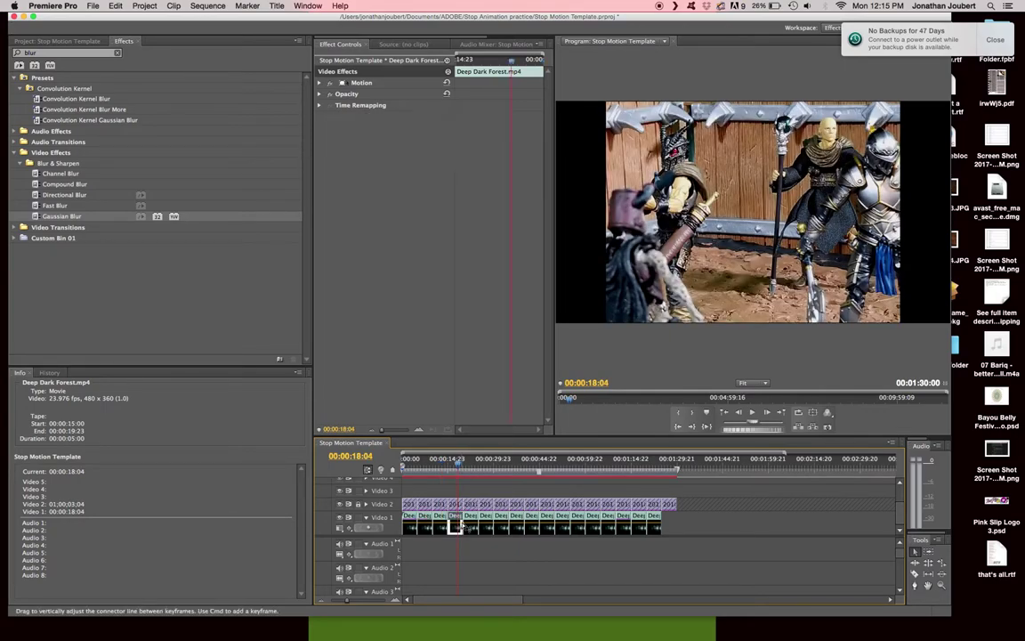
{"action": "left_click", "coordinate": [477, 472]}
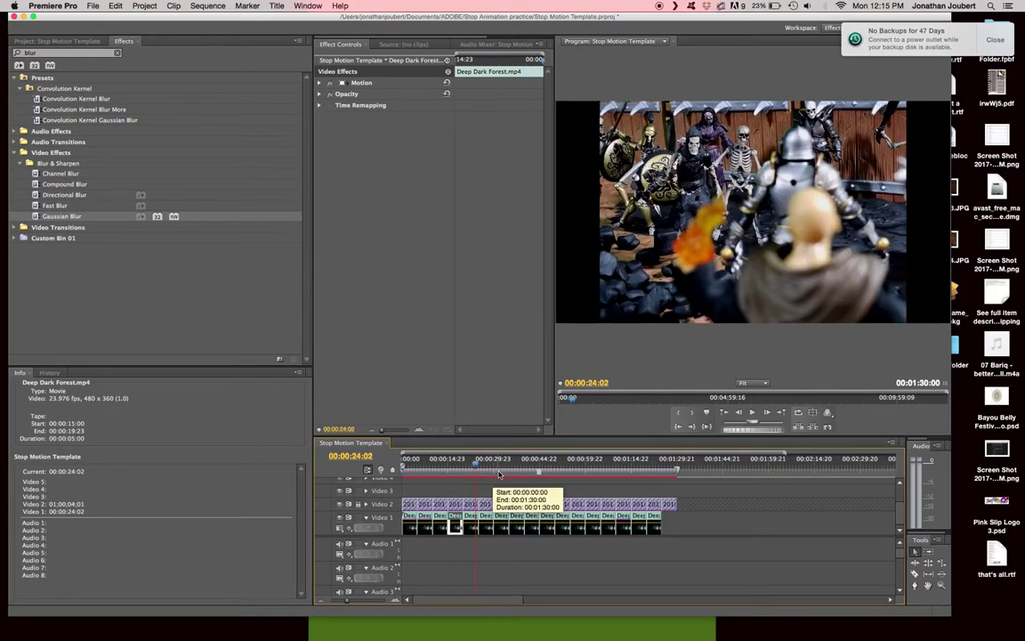
{"action": "left_click", "coordinate": [487, 470]}
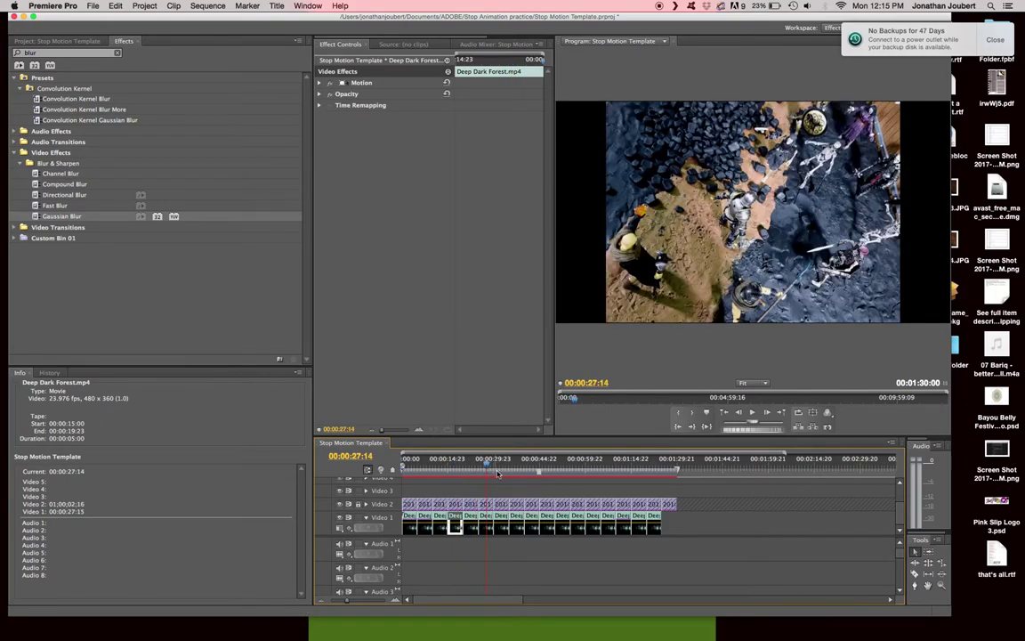
{"action": "left_click", "coordinate": [499, 475]}
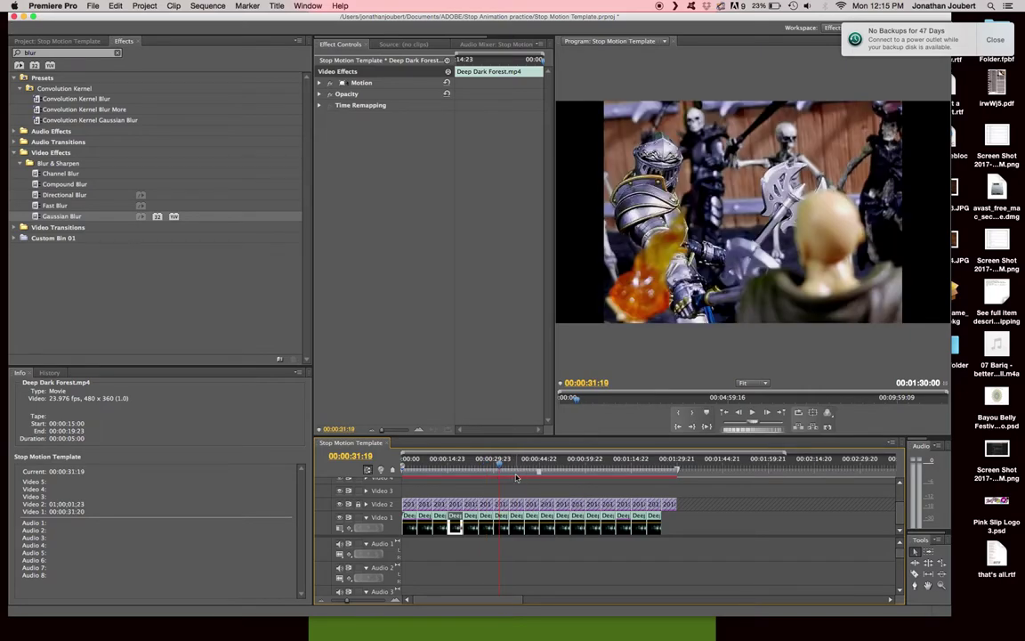
{"action": "left_click", "coordinate": [518, 474]}
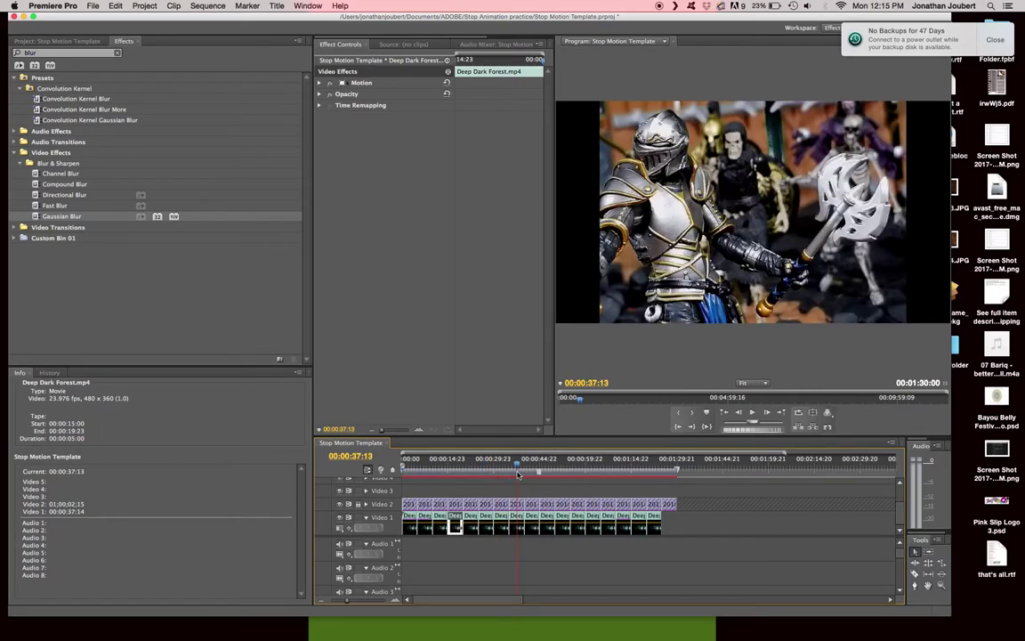
{"action": "key", "text": "d"}
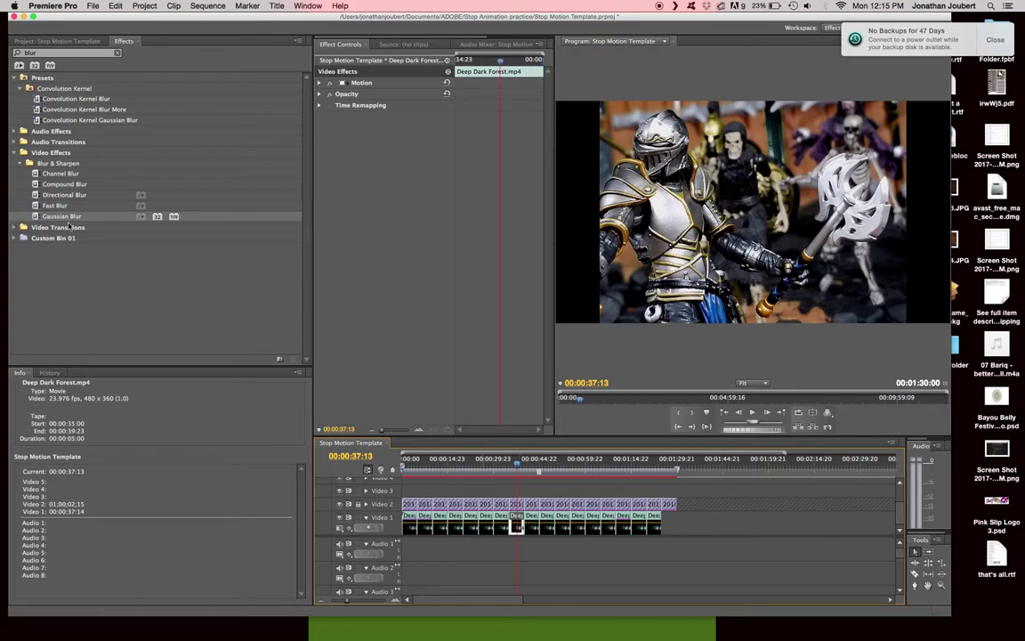
{"action": "left_click_drag", "start_coordinate": [64, 217], "coordinate": [374, 109]}
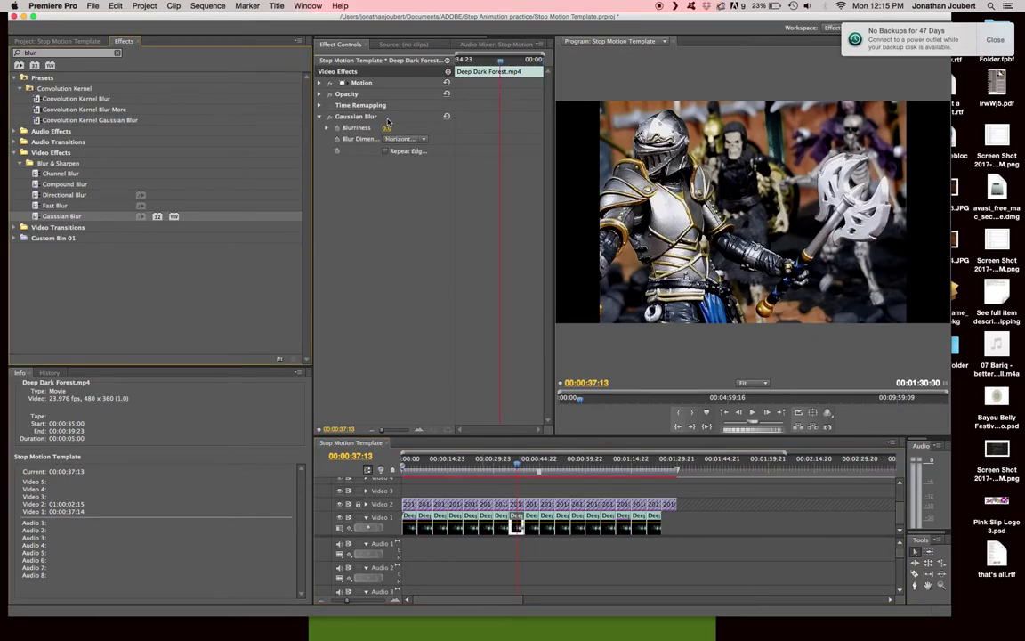
{"action": "left_click", "coordinate": [326, 128]}
{"action": "left_click_drag", "start_coordinate": [352, 147], "coordinate": [368, 145]}
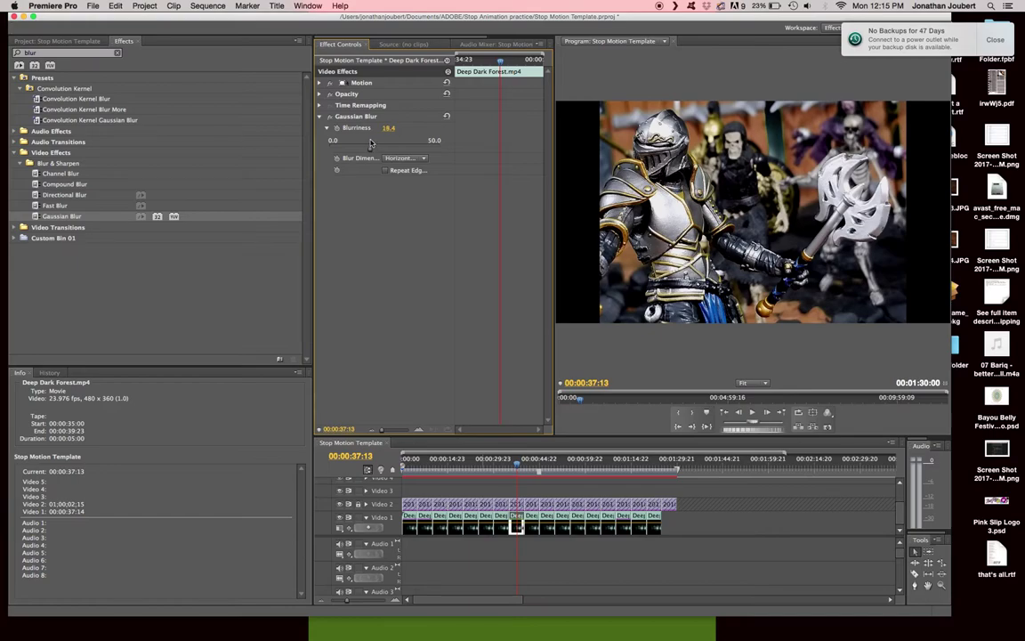
Apply Gaussian Blur with blurriness 31.6 to the Deep Dark Forest.mp4 clip that starts at 00:00:40:00 on Video 1.
{"action": "left_click", "coordinate": [532, 475]}
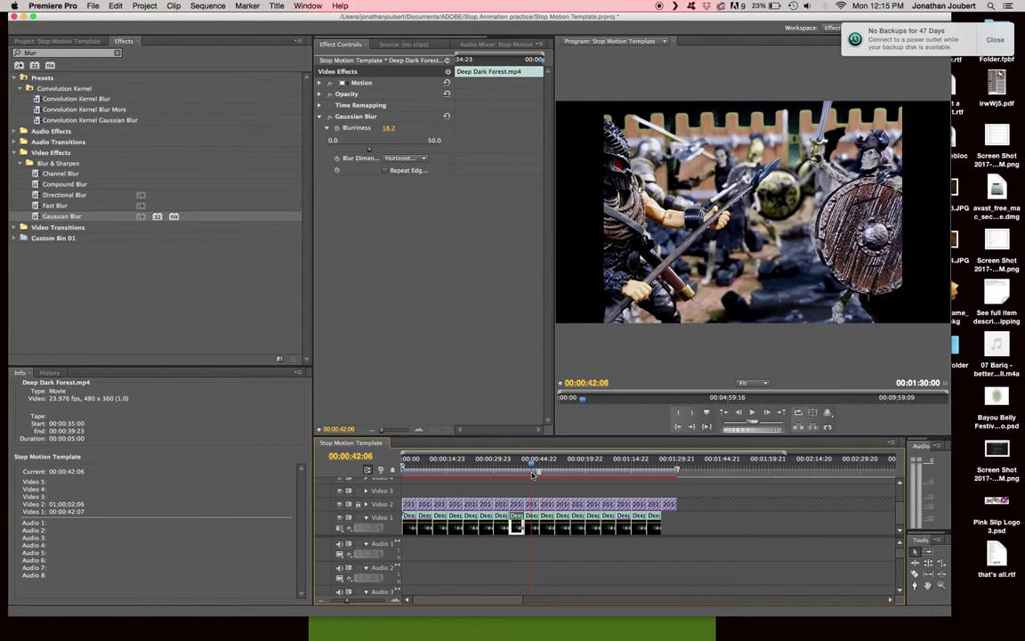
{"action": "left_click", "coordinate": [532, 526]}
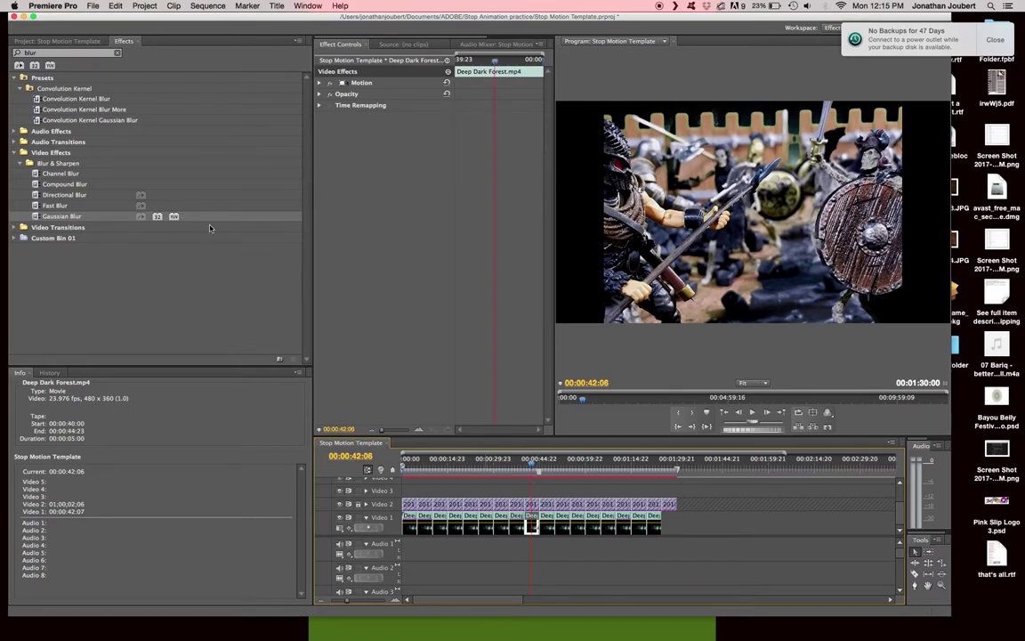
{"action": "left_click_drag", "start_coordinate": [62, 217], "coordinate": [356, 111]}
{"action": "left_click", "coordinate": [334, 130]}
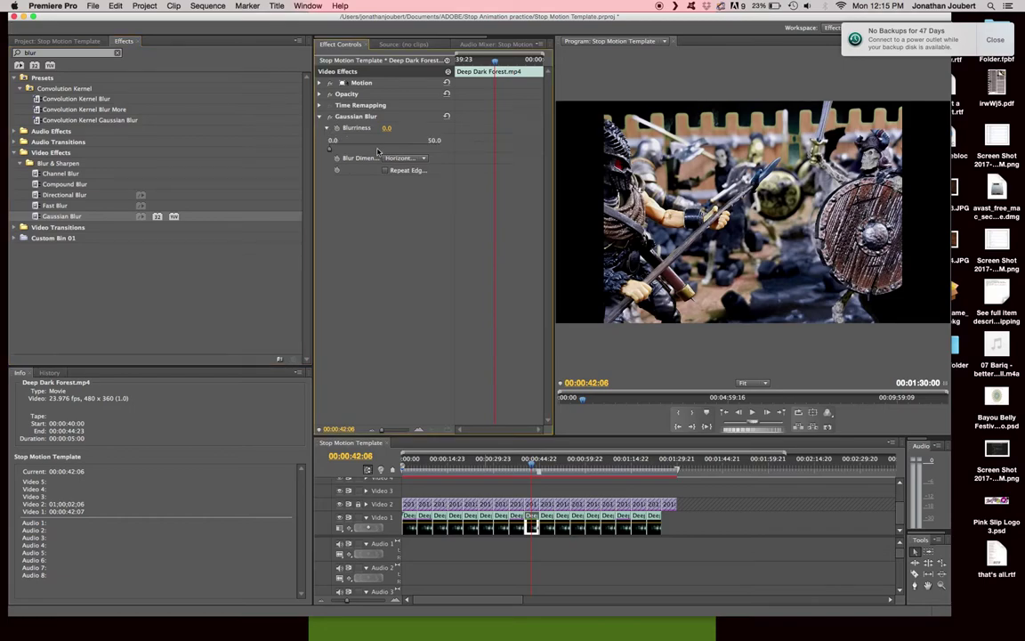
{"action": "left_click", "coordinate": [381, 145]}
{"action": "left_click_drag", "start_coordinate": [387, 147], "coordinate": [399, 146]}
Apply Gaussian Blur with blurriness 37.0 to the Deep Dark Forest.mp4 clip that starts at 00:00:50:00 on Video 1.
{"action": "left_click", "coordinate": [548, 469]}
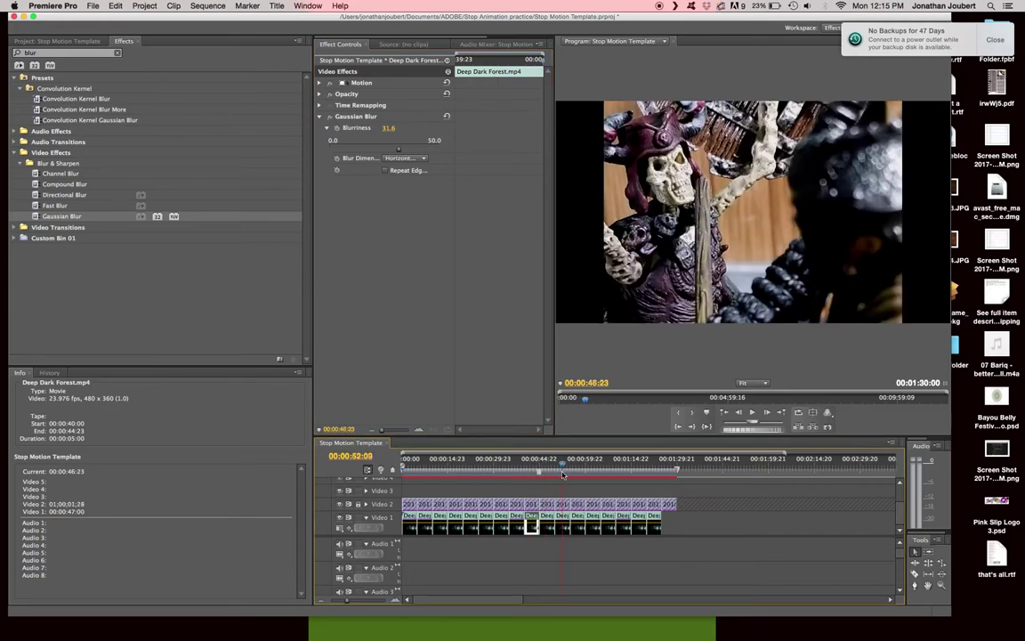
{"action": "left_click", "coordinate": [562, 472]}
{"action": "left_click", "coordinate": [563, 527]}
{"action": "left_click_drag", "start_coordinate": [80, 218], "coordinate": [316, 189]}
{"action": "left_click_drag", "start_coordinate": [388, 129], "coordinate": [405, 130]}
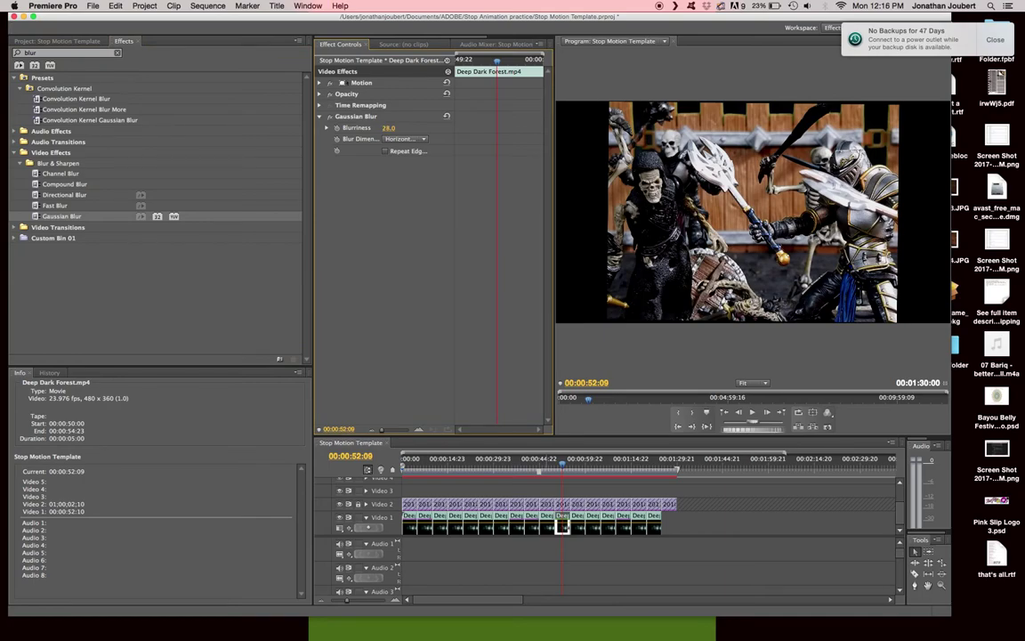
Apply Gaussian Blur with blurriness 11.9 to the Deep Dark Forest.mp4 clip that starts at 00:00:55:00 on Video 1.
{"action": "left_click", "coordinate": [579, 470]}
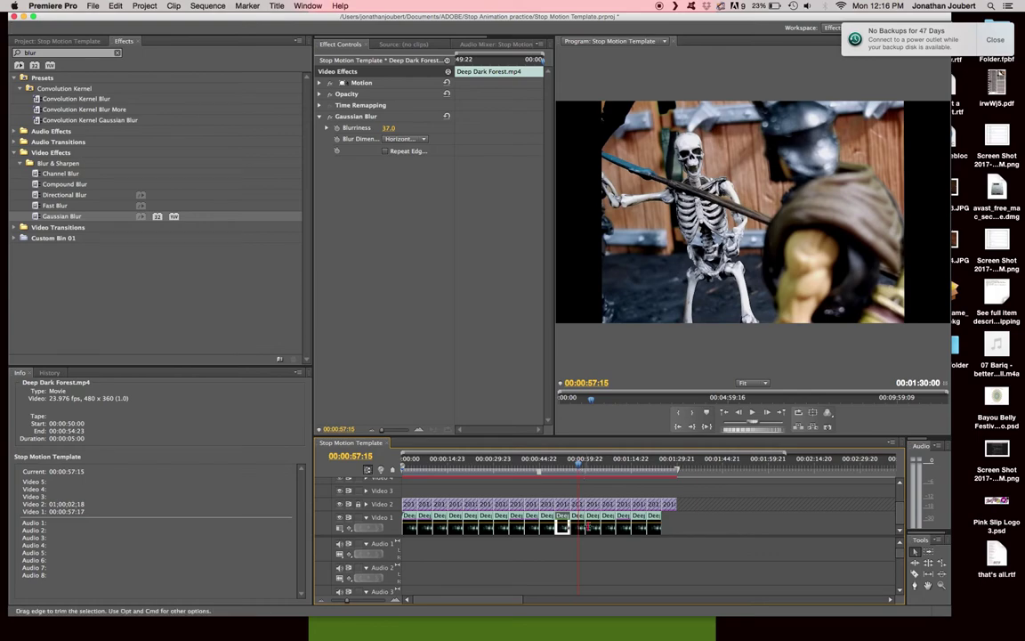
{"action": "left_click", "coordinate": [579, 524]}
{"action": "left_click_drag", "start_coordinate": [62, 216], "coordinate": [334, 193]}
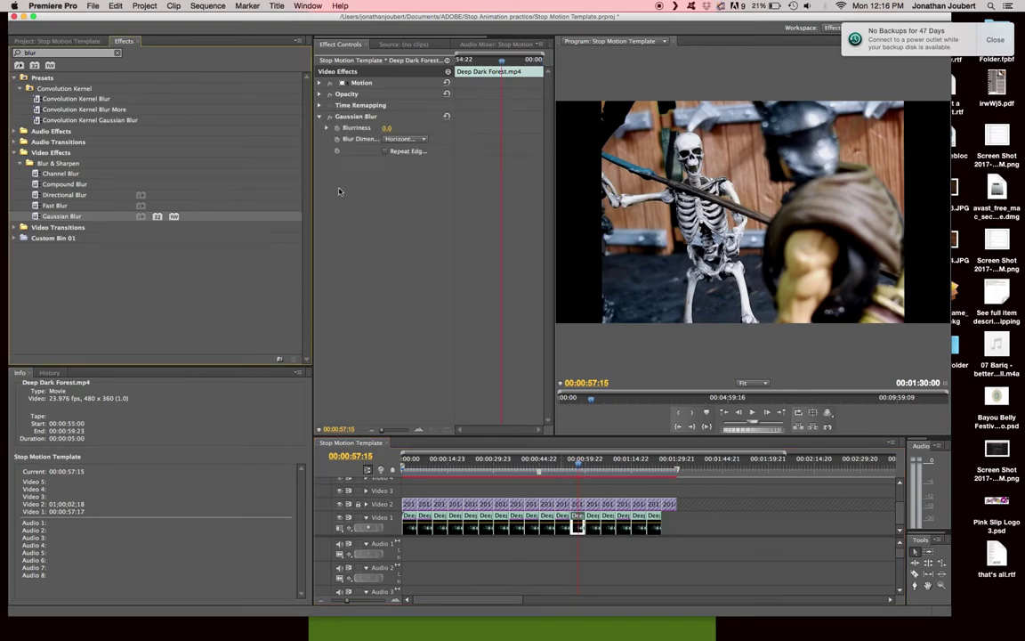
{"action": "left_click", "coordinate": [326, 129]}
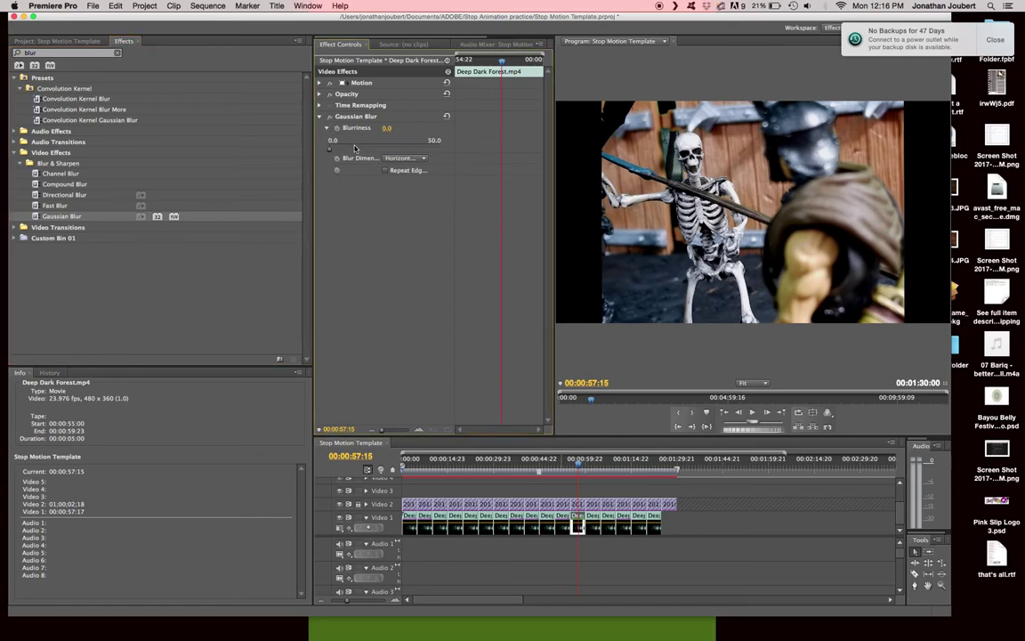
{"action": "left_click_drag", "start_coordinate": [354, 148], "coordinate": [357, 146]}
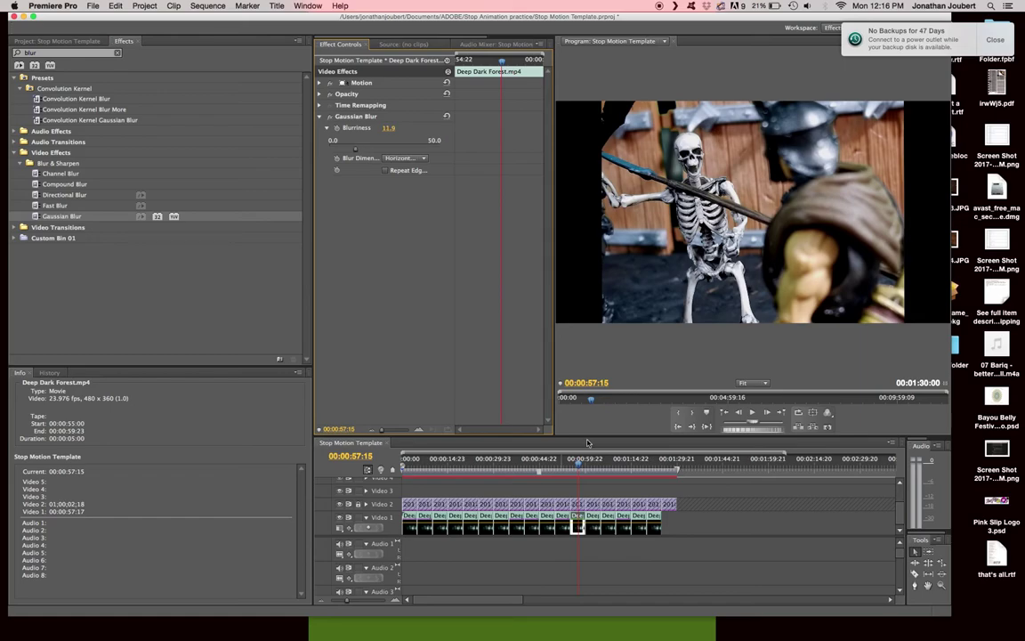
Examine the remaining images from 00:01:01:19 to 00:01:27:03 to judge whether their backgrounds need blurring.
{"action": "left_click", "coordinate": [592, 470]}
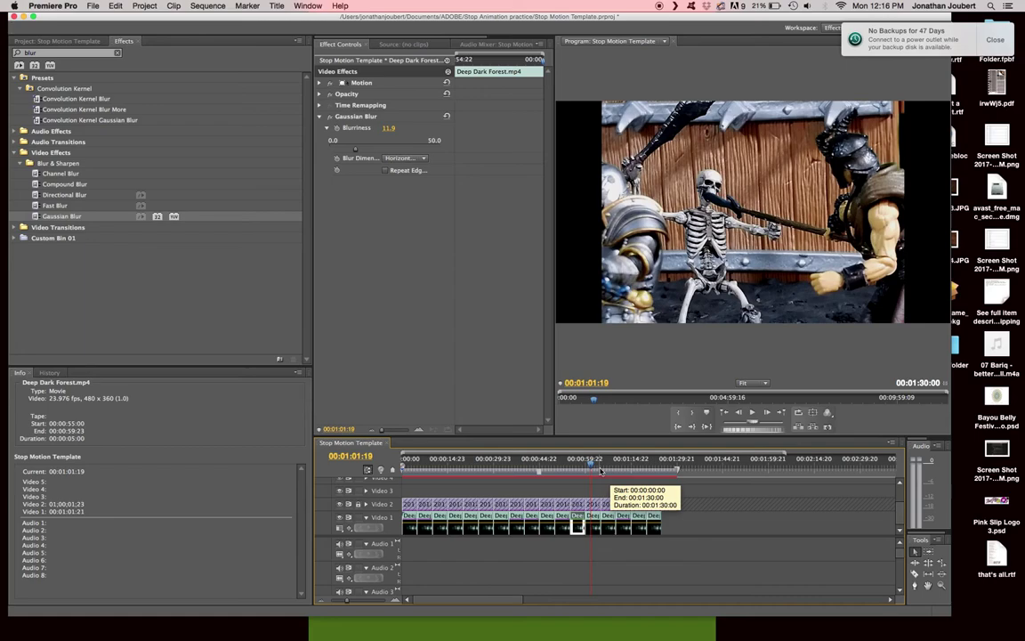
{"action": "left_click", "coordinate": [618, 471]}
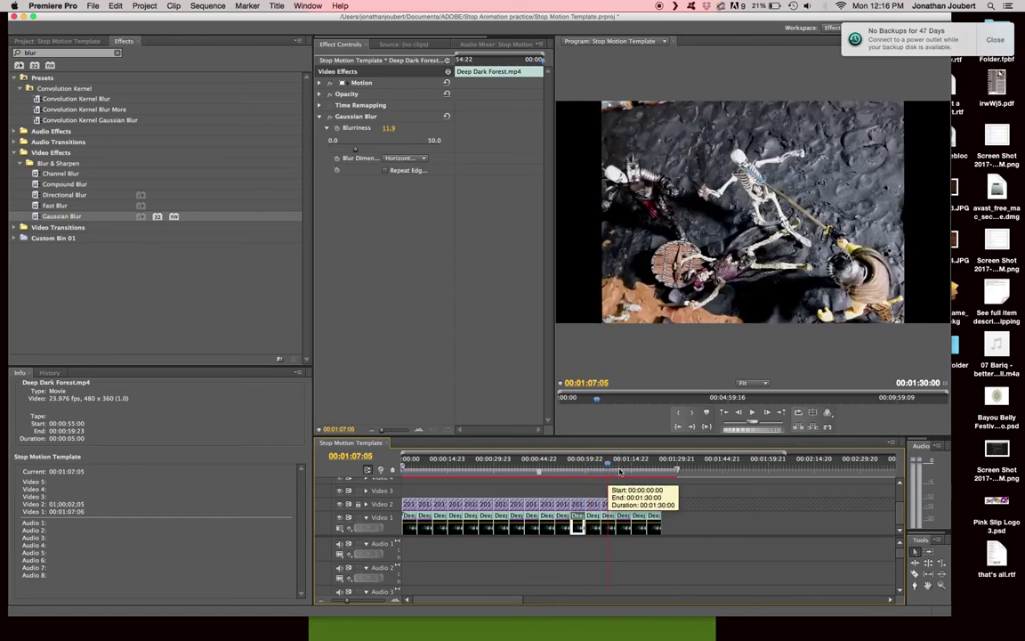
{"action": "left_click", "coordinate": [625, 473]}
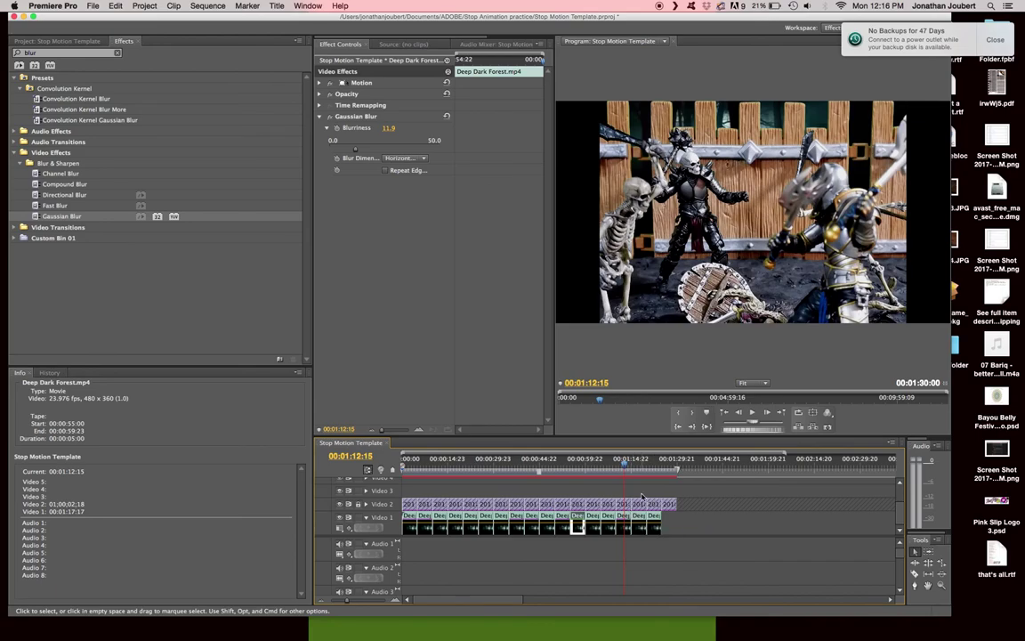
{"action": "left_click", "coordinate": [637, 475]}
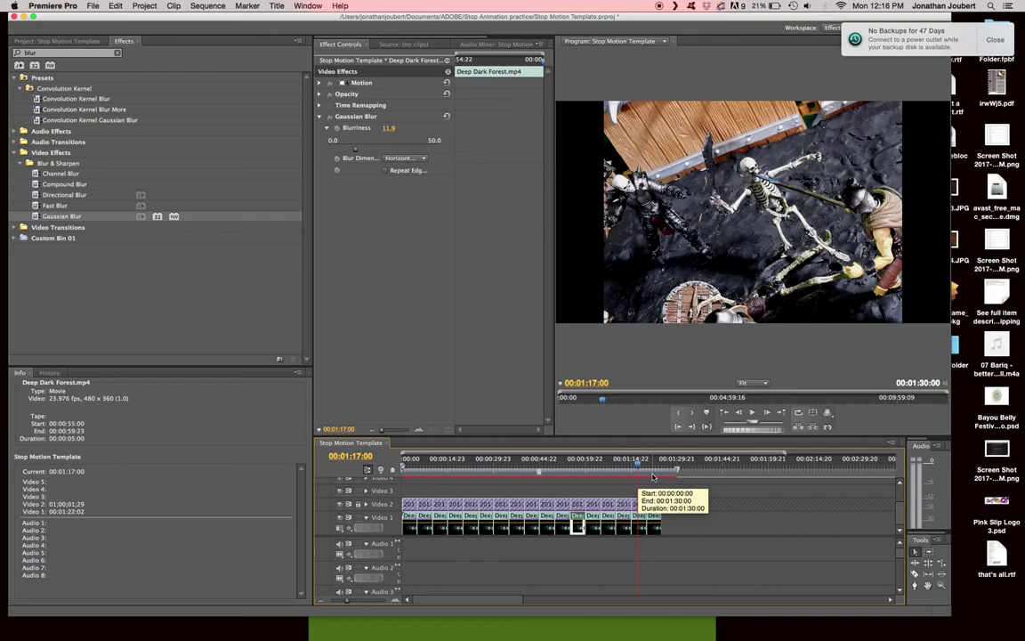
{"action": "left_click", "coordinate": [652, 478]}
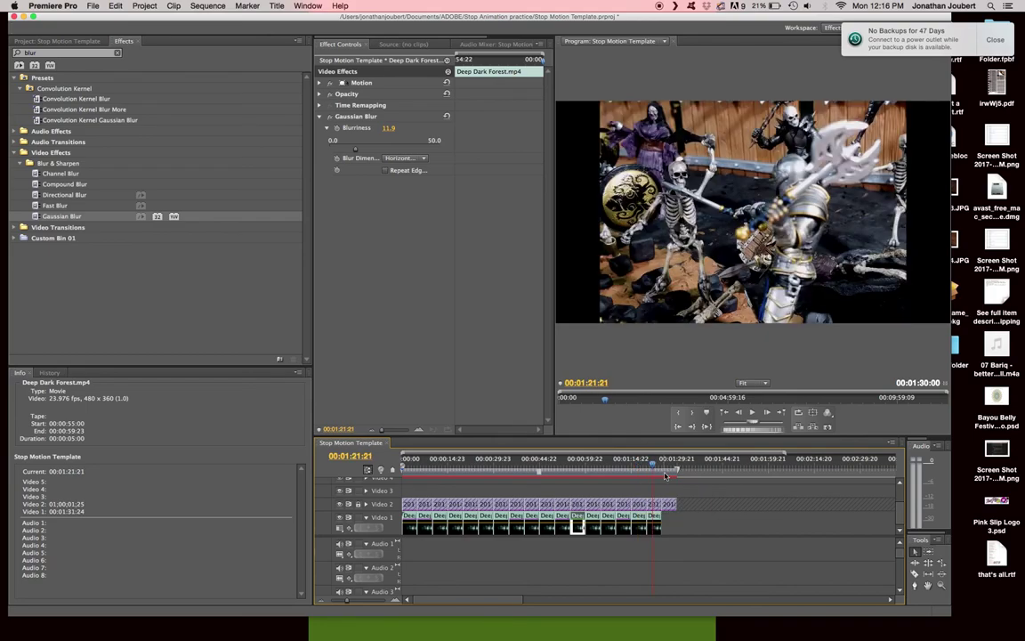
{"action": "left_click", "coordinate": [670, 471]}
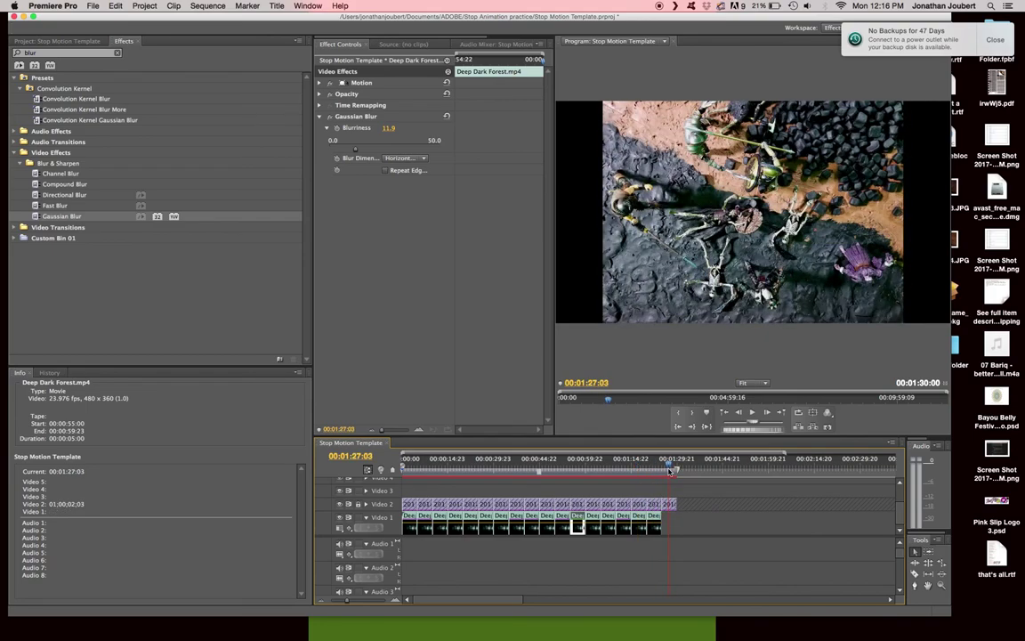